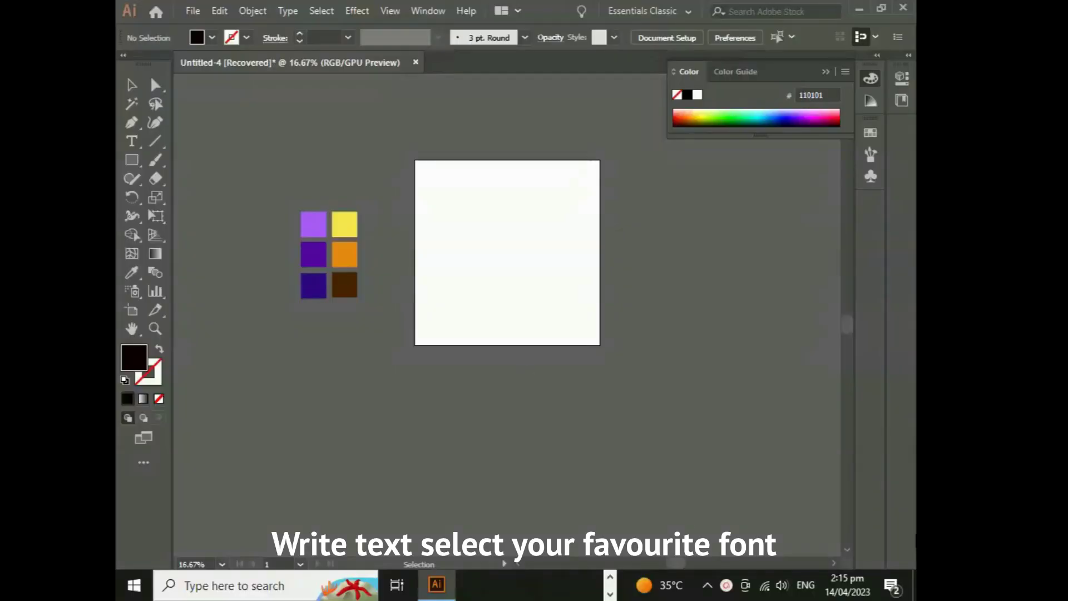
Step: Place a small point text object below the colour swatches and select it
click(130, 144)
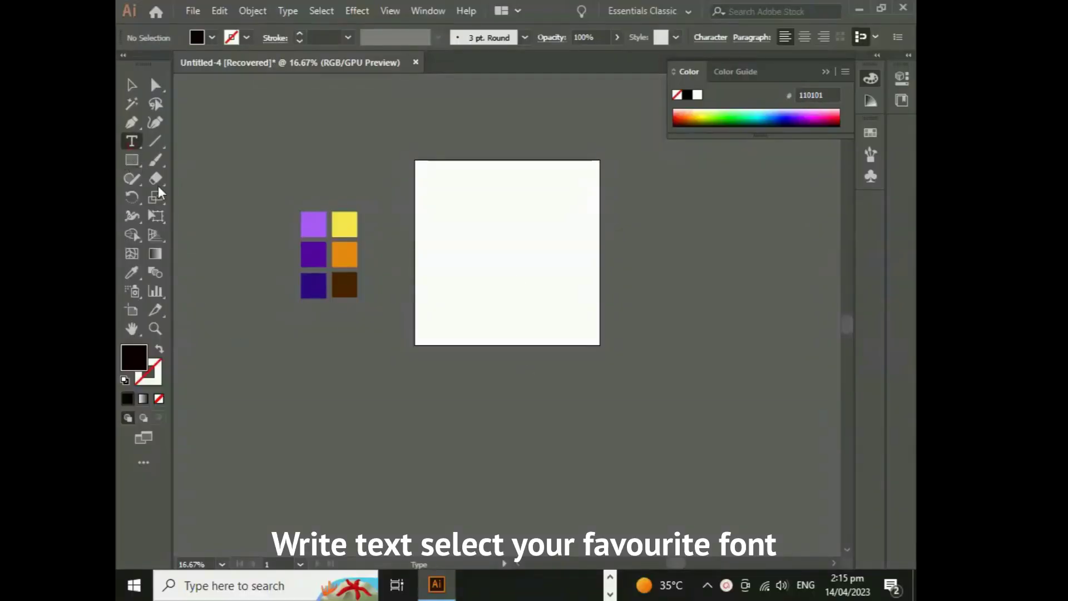
click(370, 405)
scroll(359, 412, up, 2)
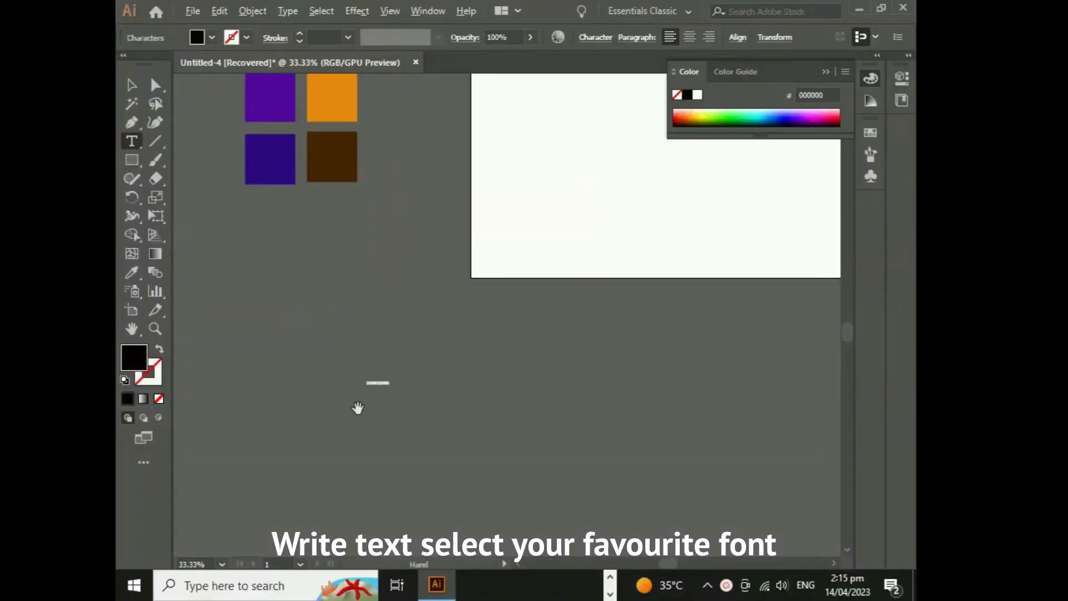
text(cnu)
click(132, 85)
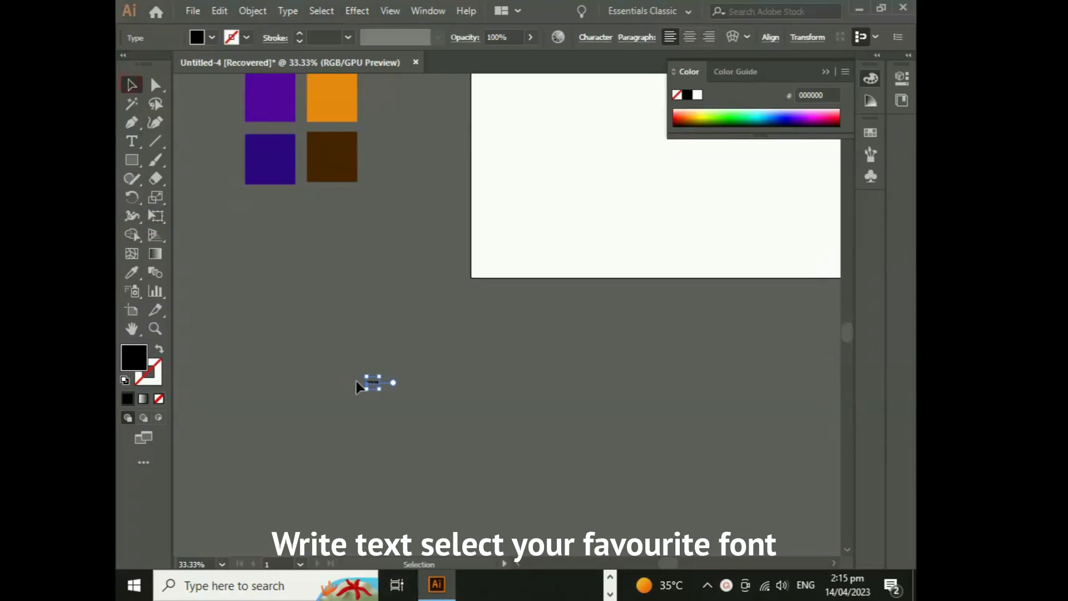
Step: Scale the tiny COLOR text up into large lettering by its corner handle
drag(380, 389, 457, 415)
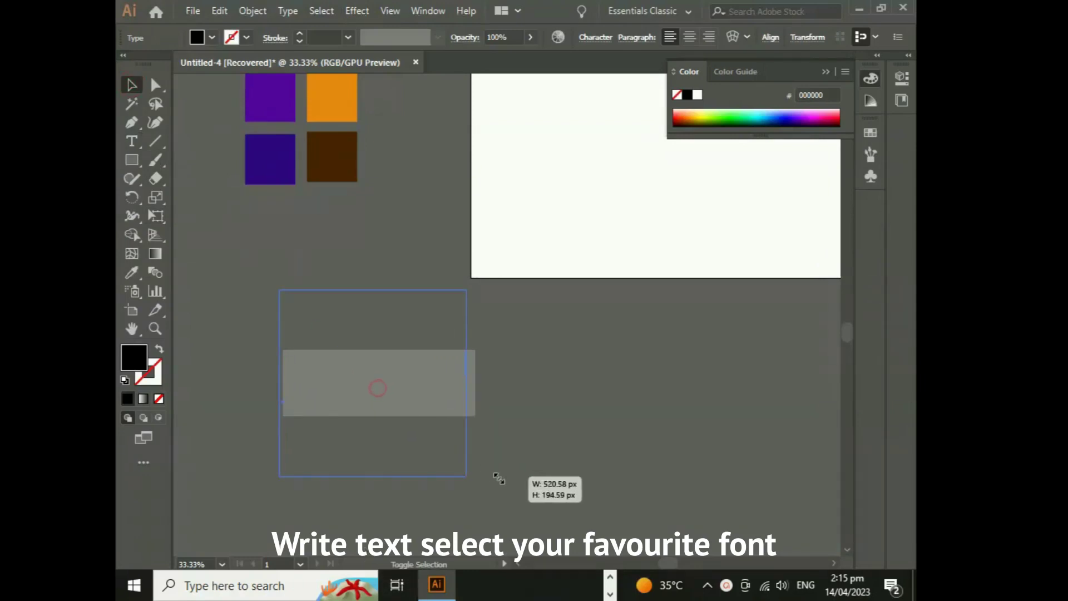
drag(390, 386, 443, 400)
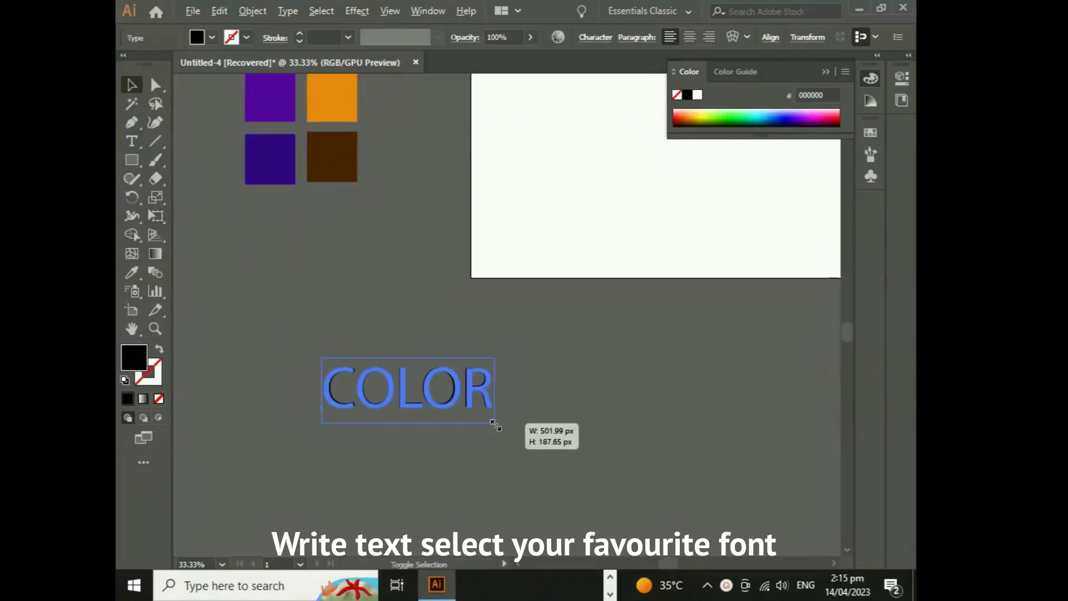
drag(497, 425, 522, 456)
click(528, 470)
Step: Set the Color text's font to Advertising Script Bold in the Character panel
key(ctrl+t)
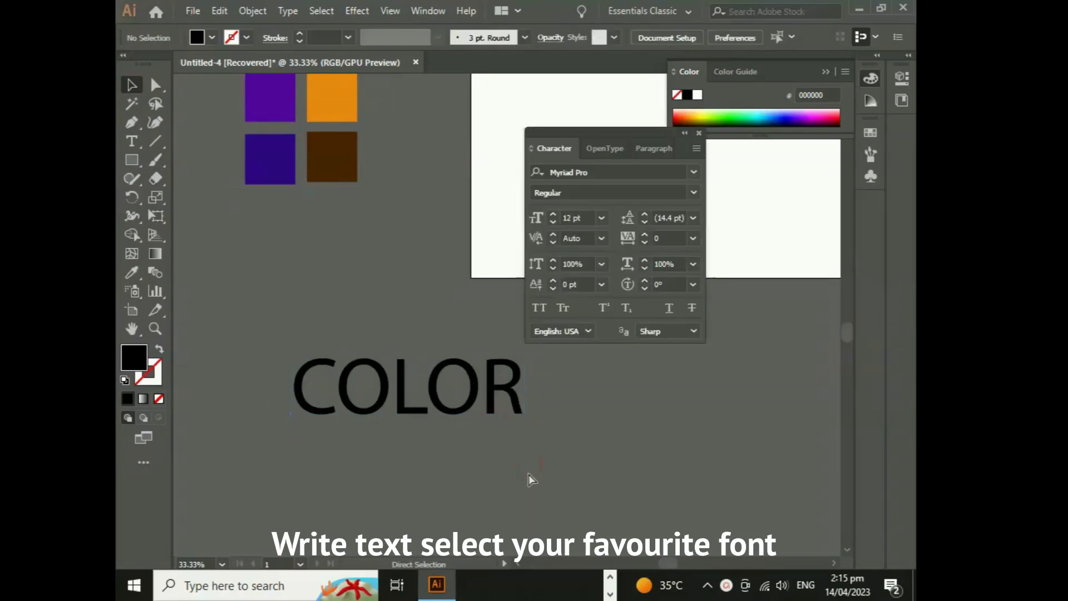
click(461, 386)
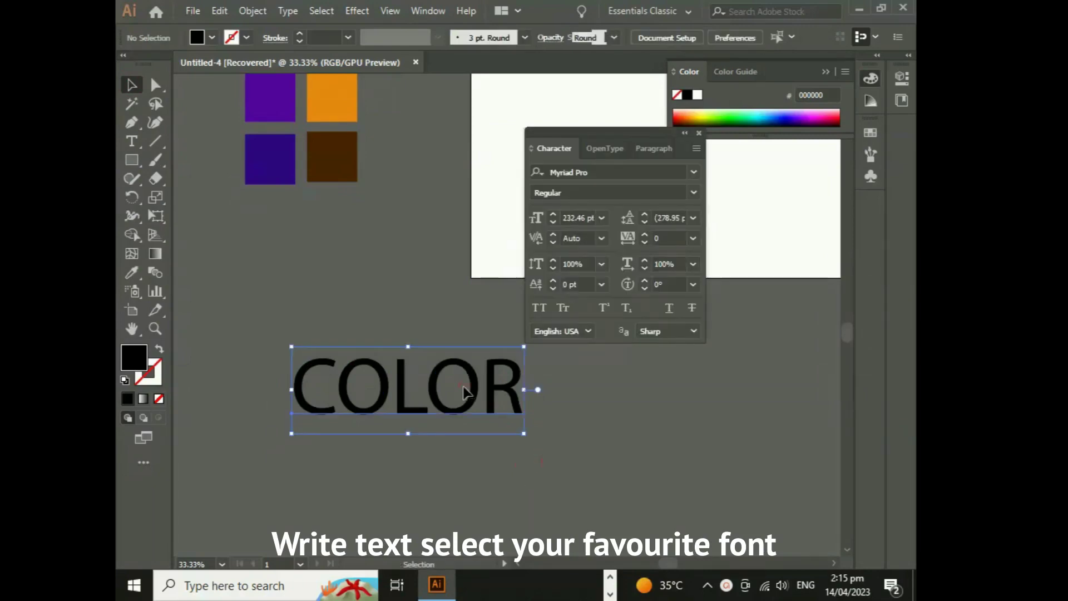
click(694, 173)
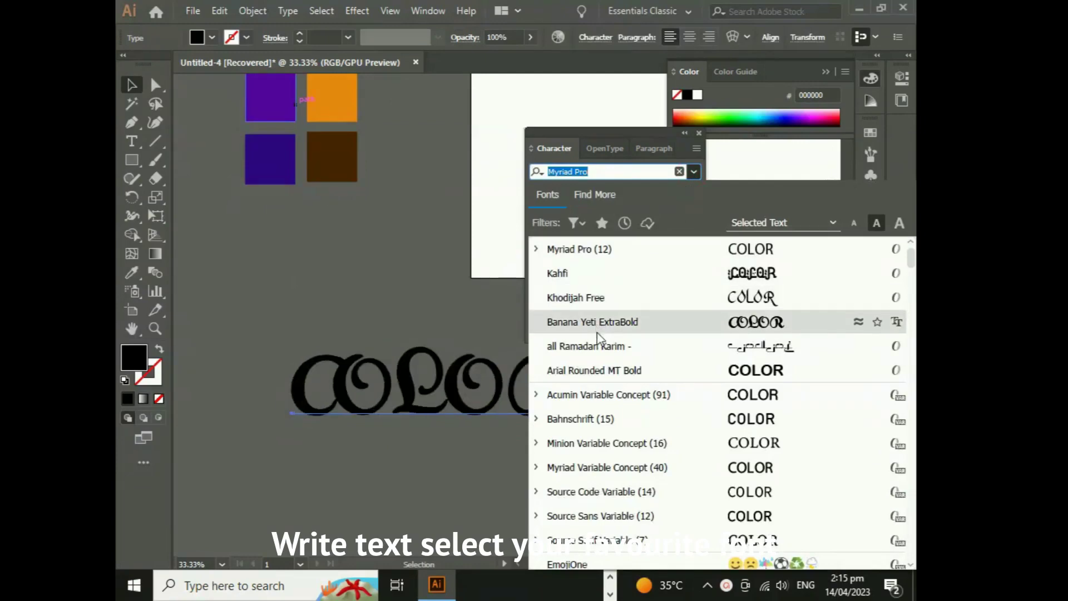
scroll(615, 534, down, 3)
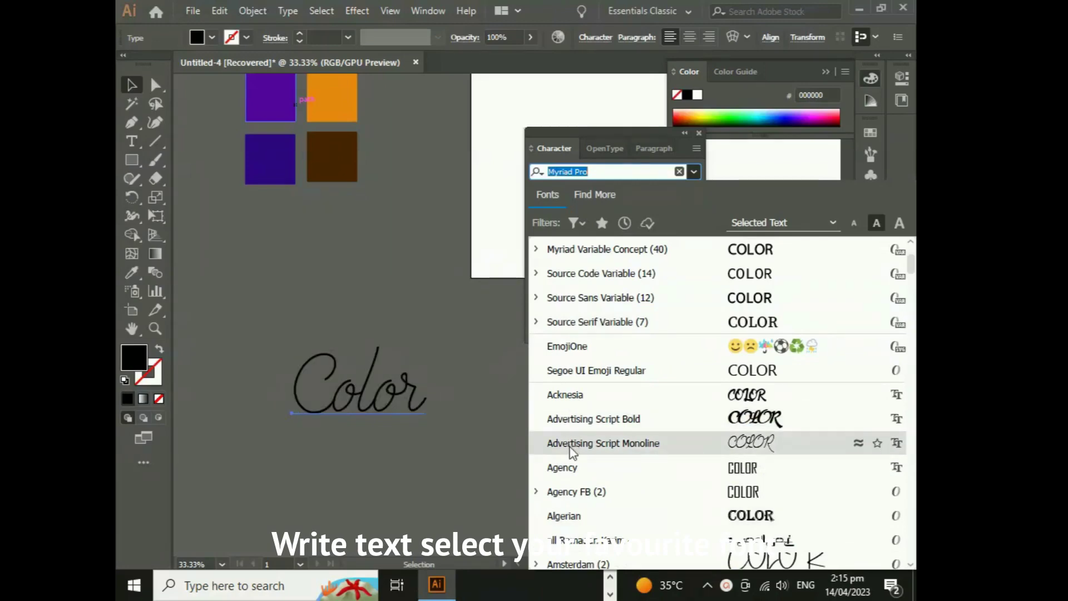
click(574, 418)
click(507, 445)
click(439, 394)
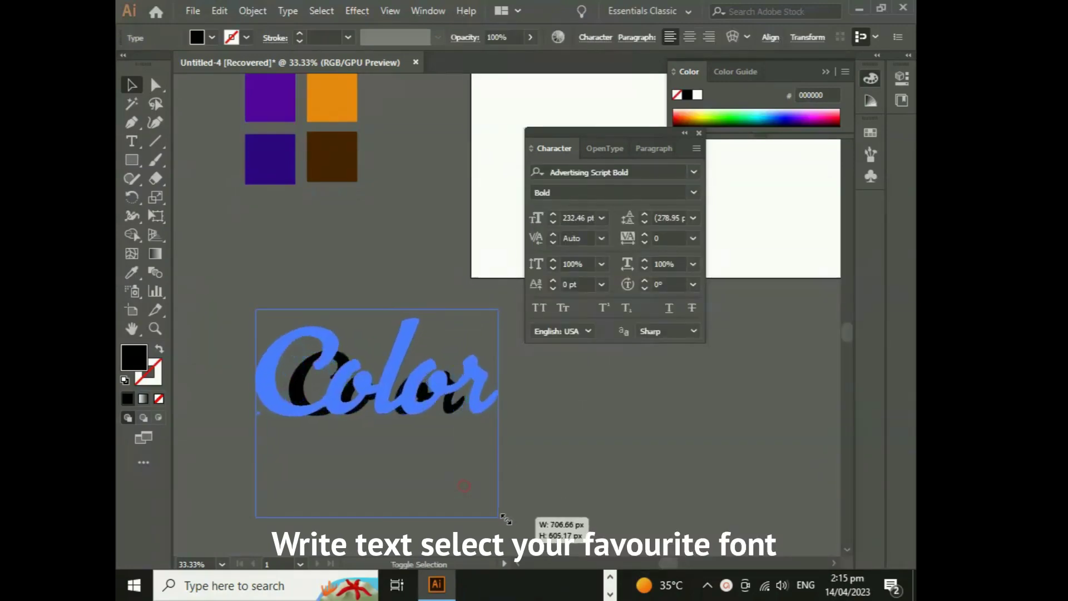
Step: Enlarge and shift the Color lettering, then replace the word with 'Text'
drag(464, 487, 499, 518)
drag(445, 385, 500, 415)
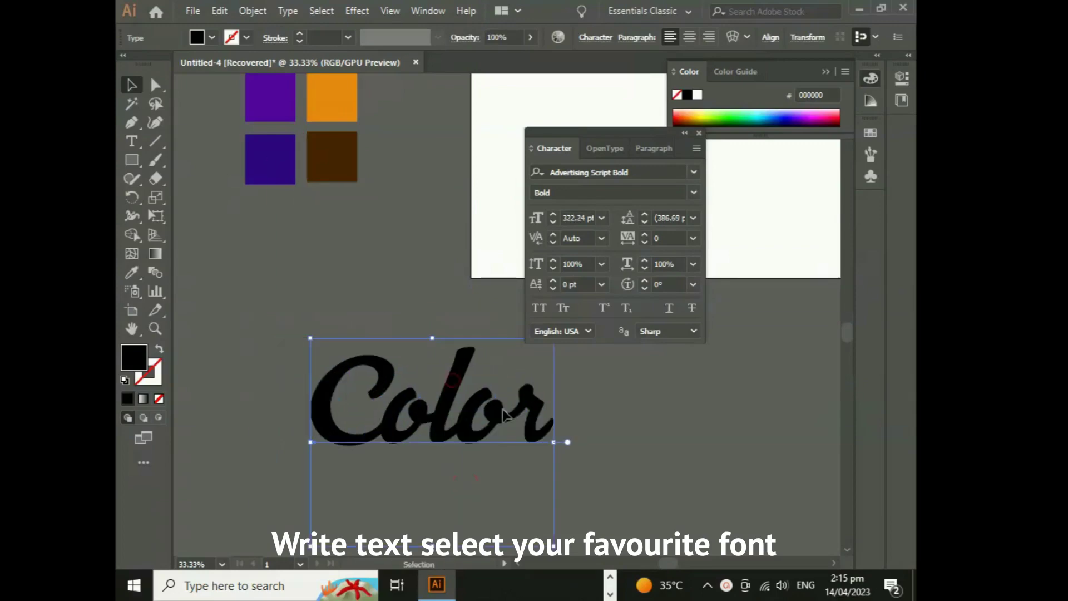
click(133, 142)
click(536, 414)
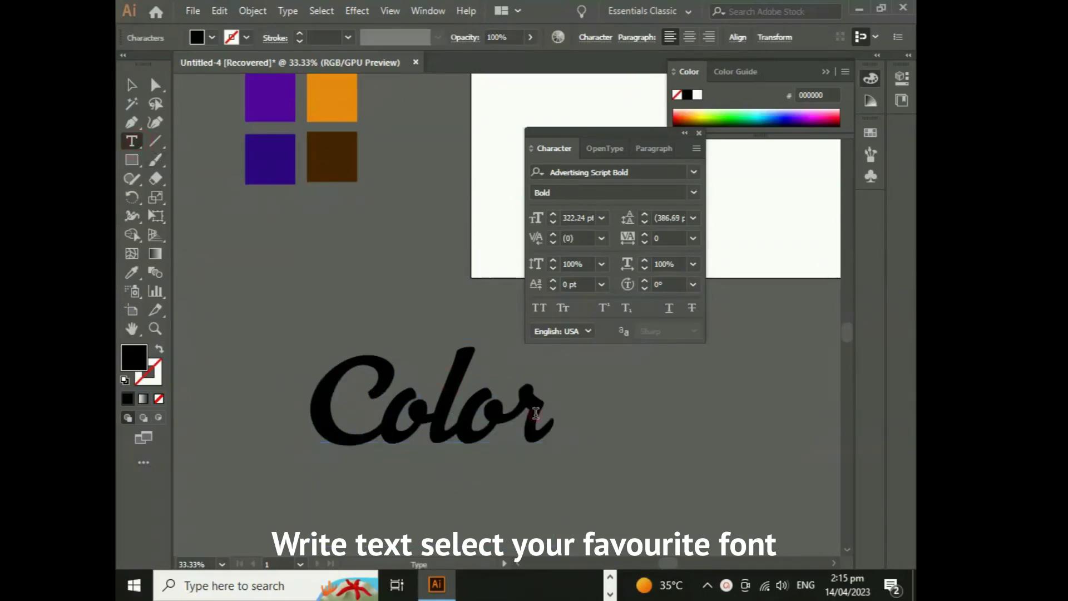
key(BackSpace)
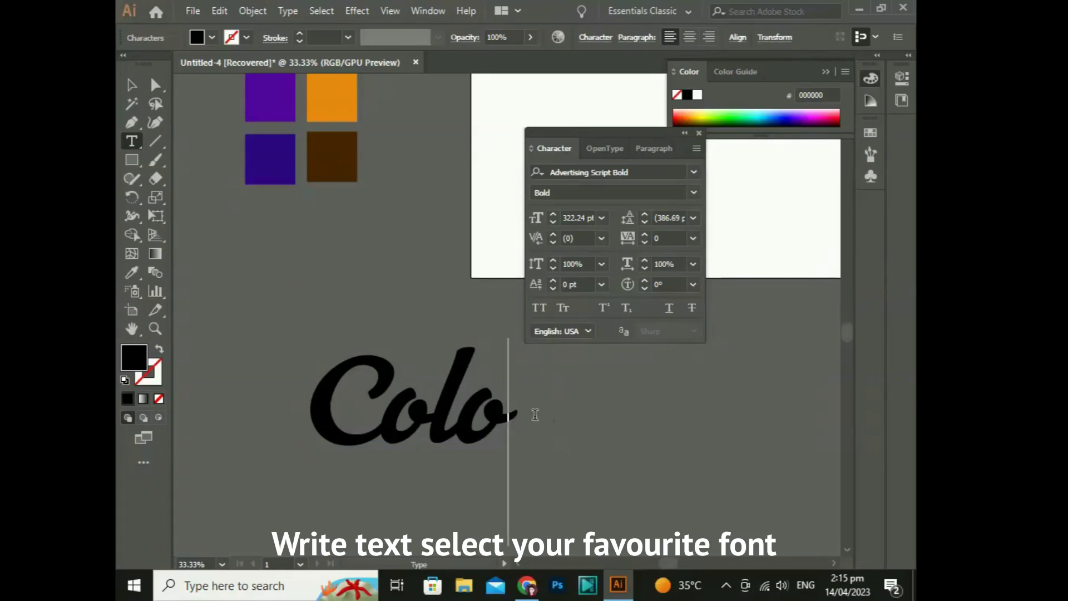
key(BackSpace)
key(BackSpace)
key(BackSpace)
key(BackSpace)
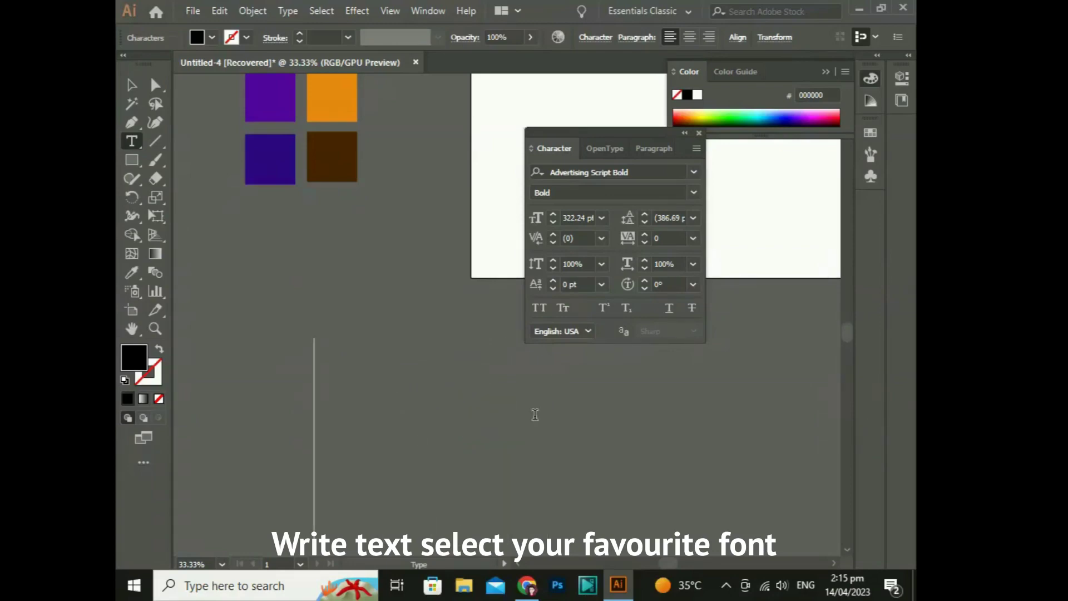
text(G)
key(BackSpace)
text(Te)
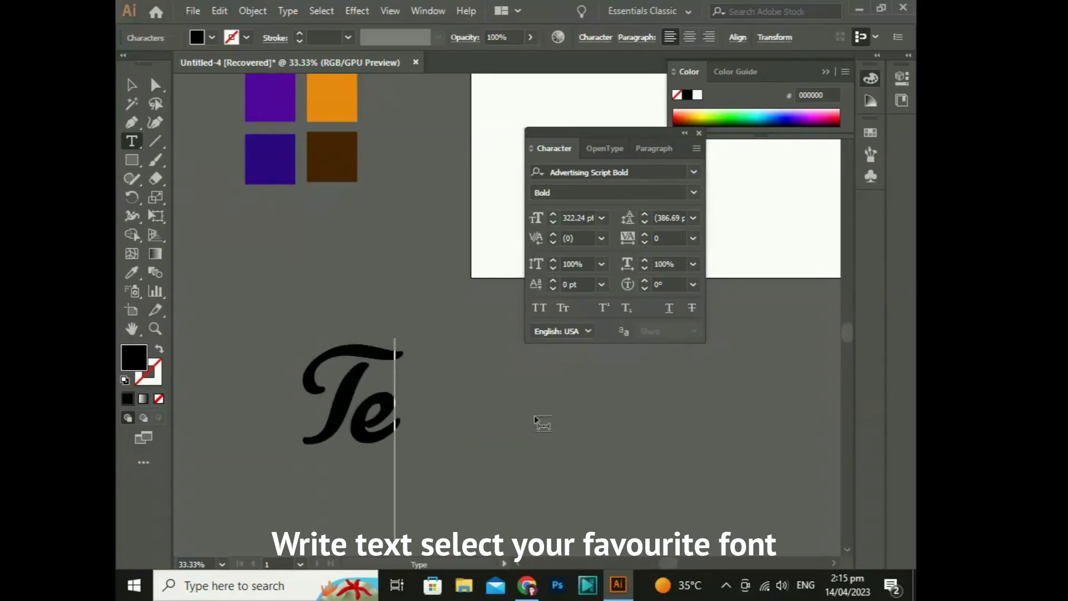
text(xt)
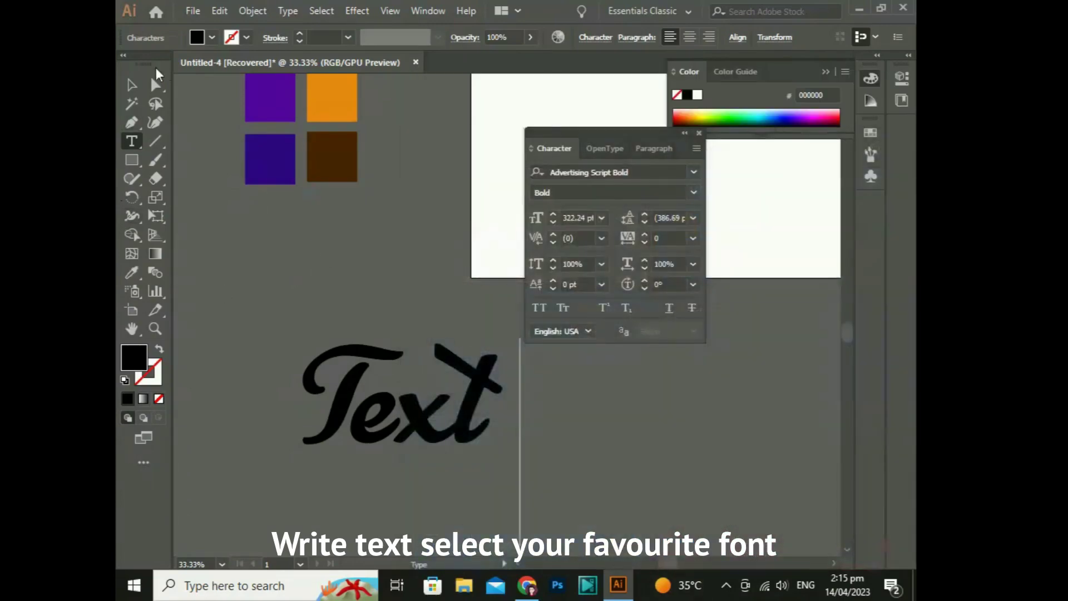
Step: Reselect the word Text and drag its corner handle to enlarge it
click(132, 85)
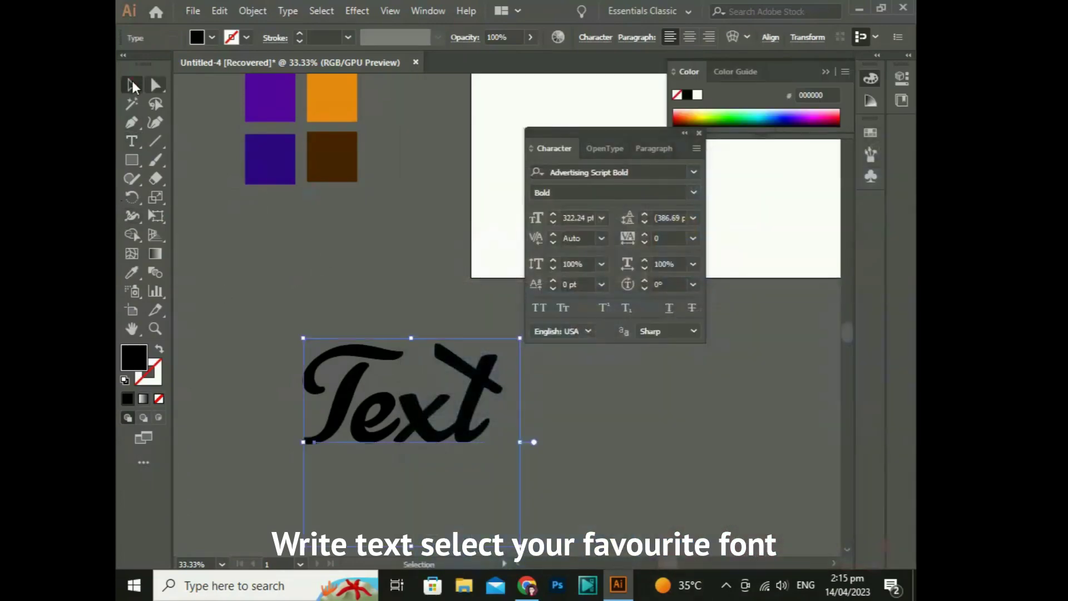
click(255, 293)
click(417, 429)
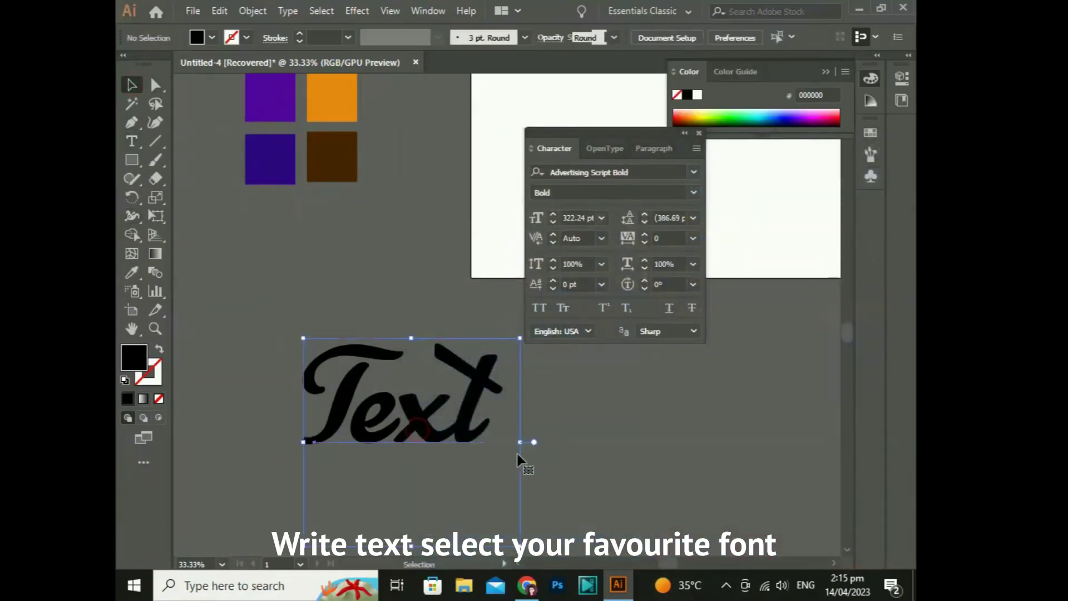
drag(523, 443, 554, 461)
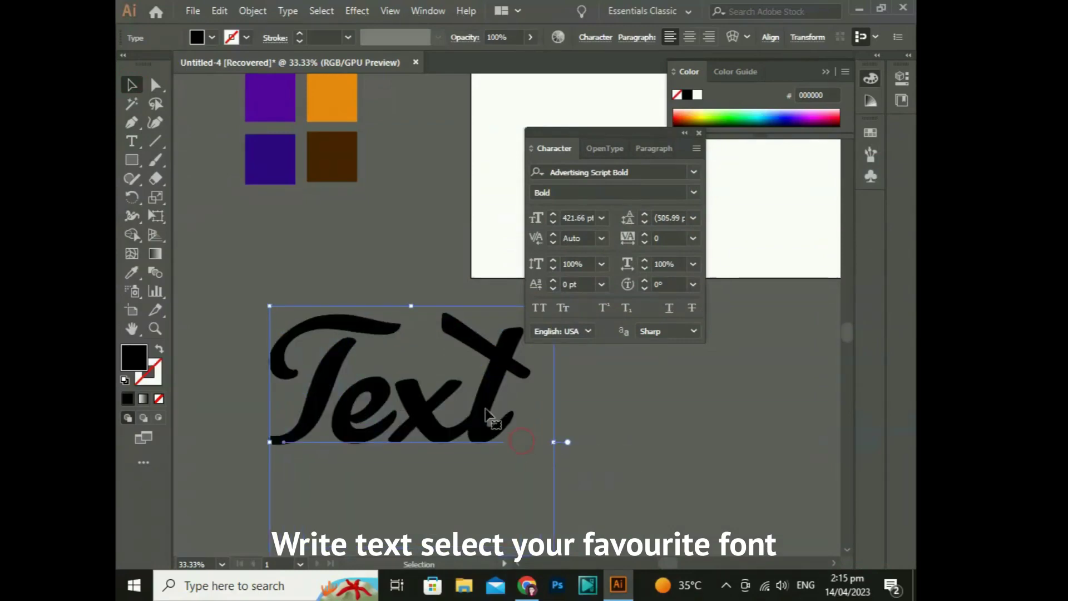
scroll(603, 456, up, 3)
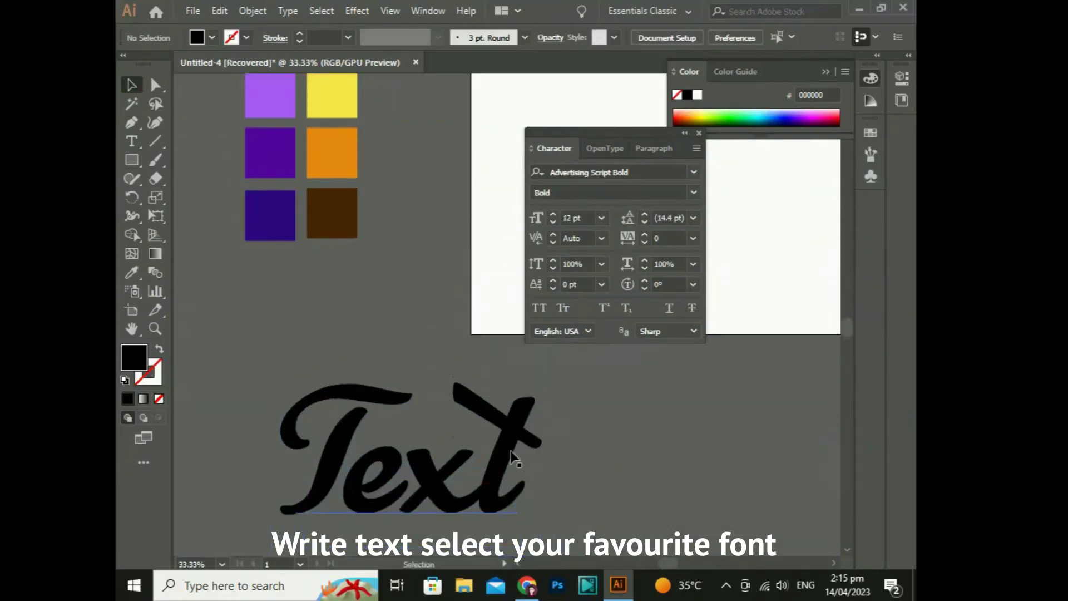
drag(510, 448, 562, 440)
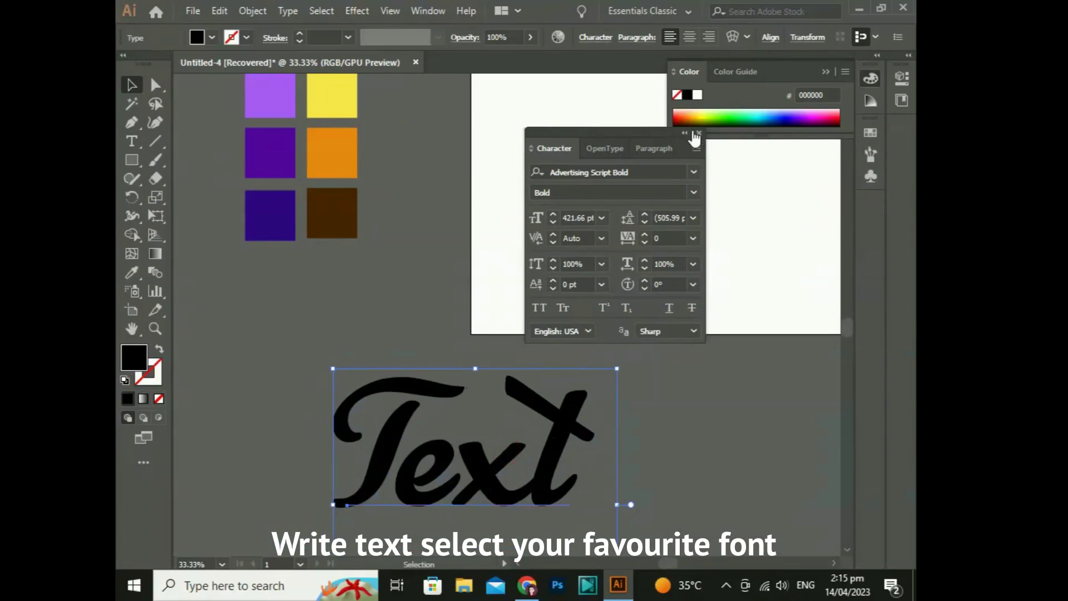
Step: Close the Character panel and move the word up and to the right
click(699, 133)
scroll(600, 418, down, 2)
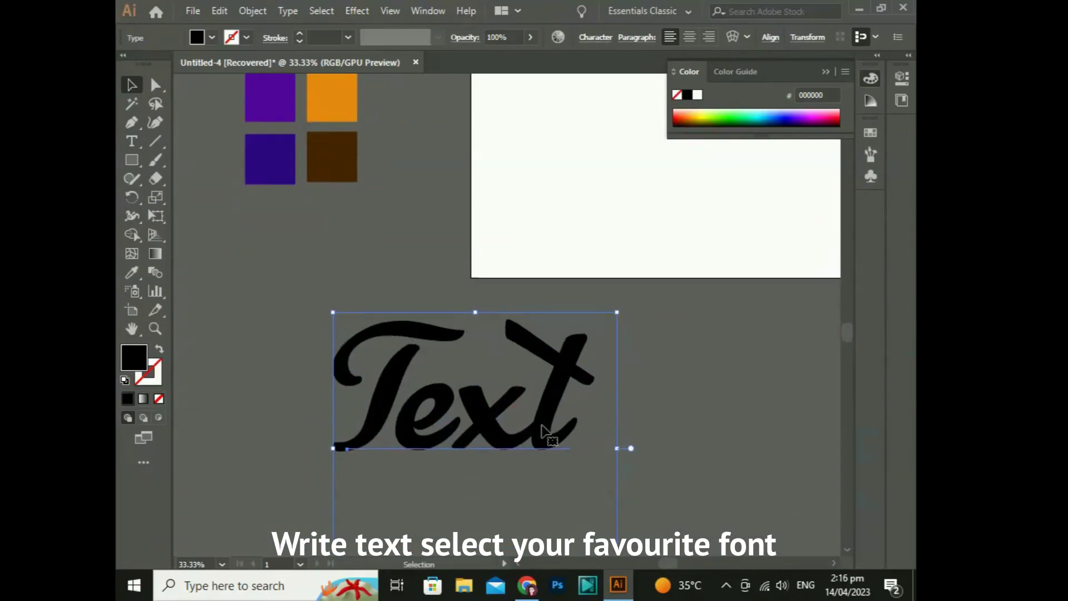
drag(540, 390, 562, 372)
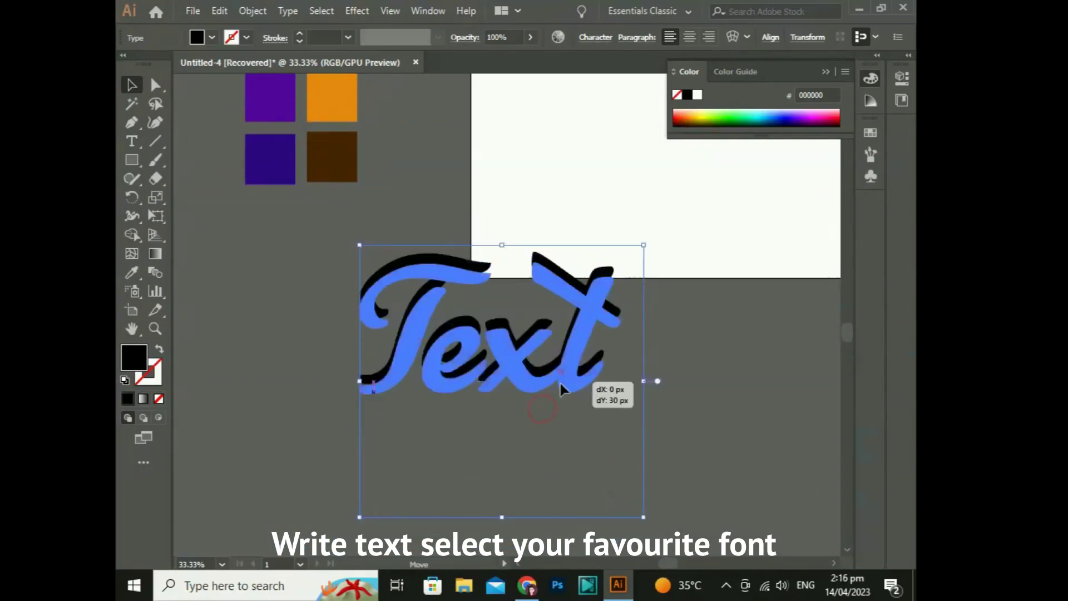
Step: Fill the word Text with light pink (f493f9) using the Color Picker
double_click(134, 356)
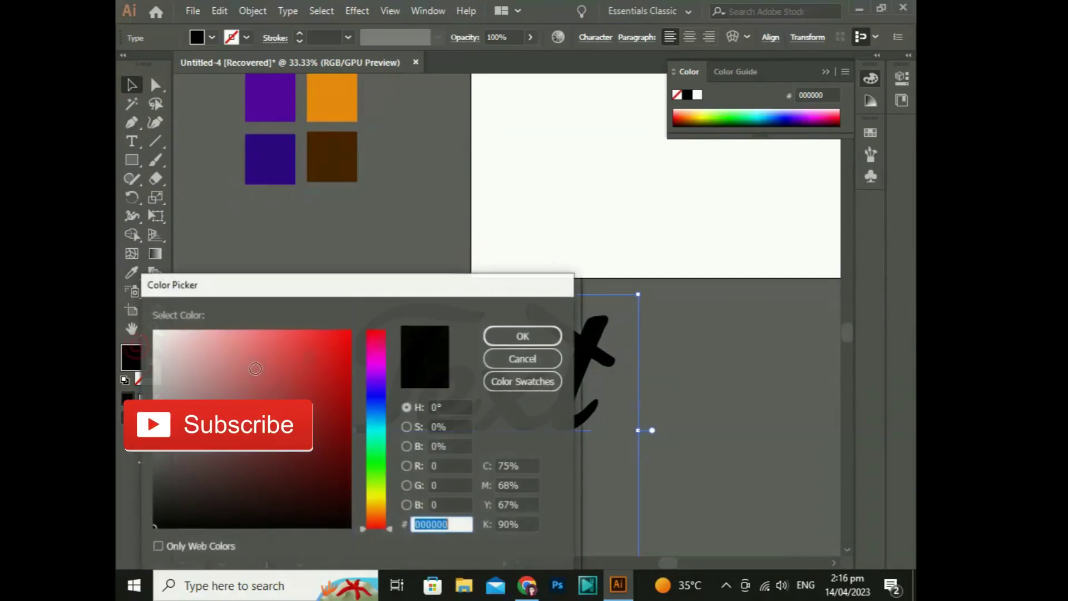
click(373, 364)
click(248, 333)
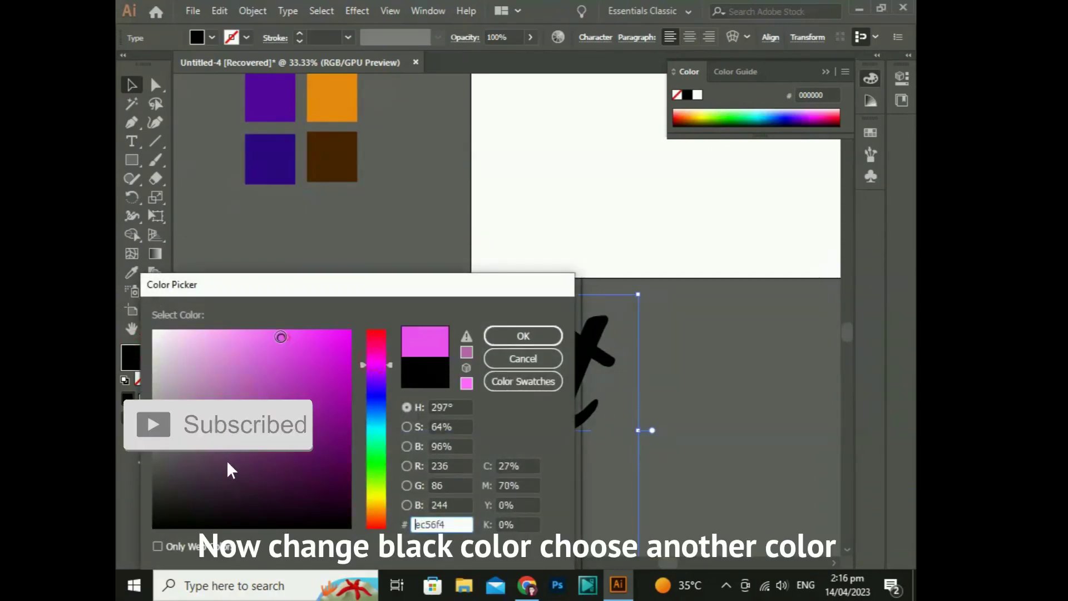
click(234, 334)
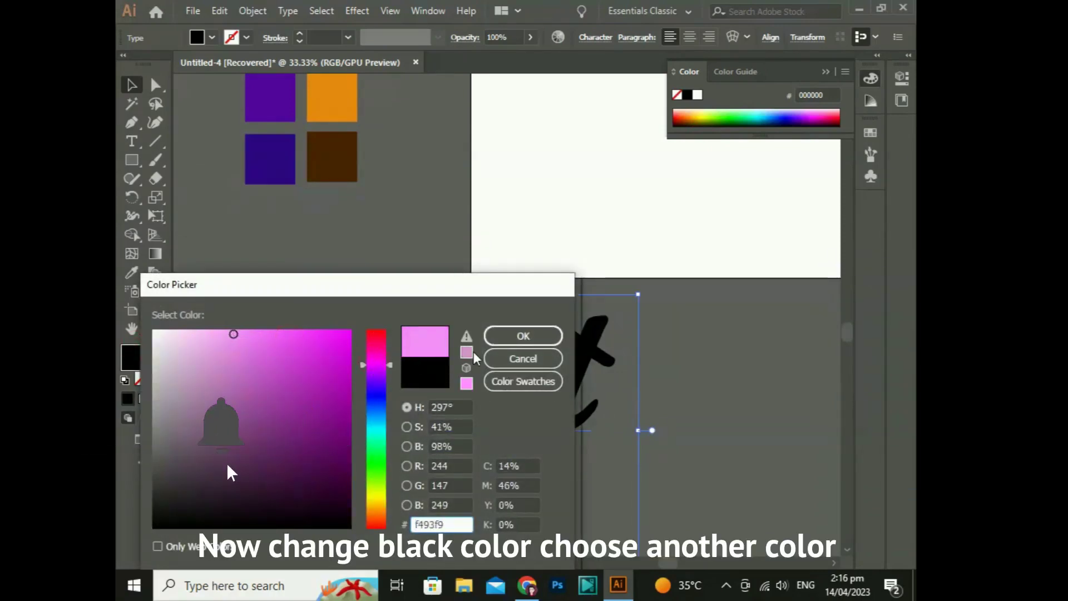
click(504, 341)
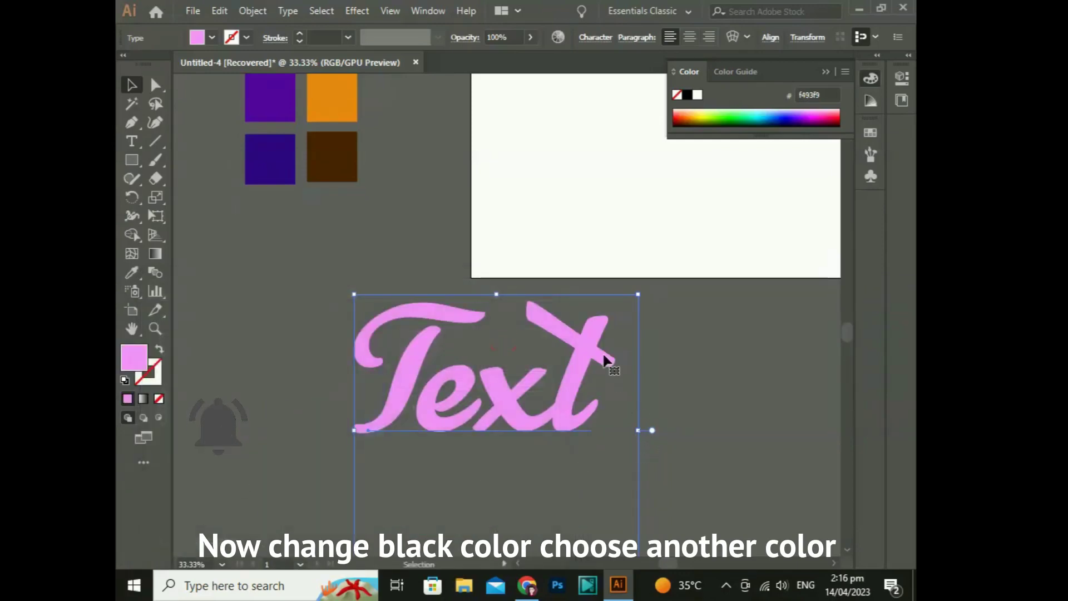
click(433, 7)
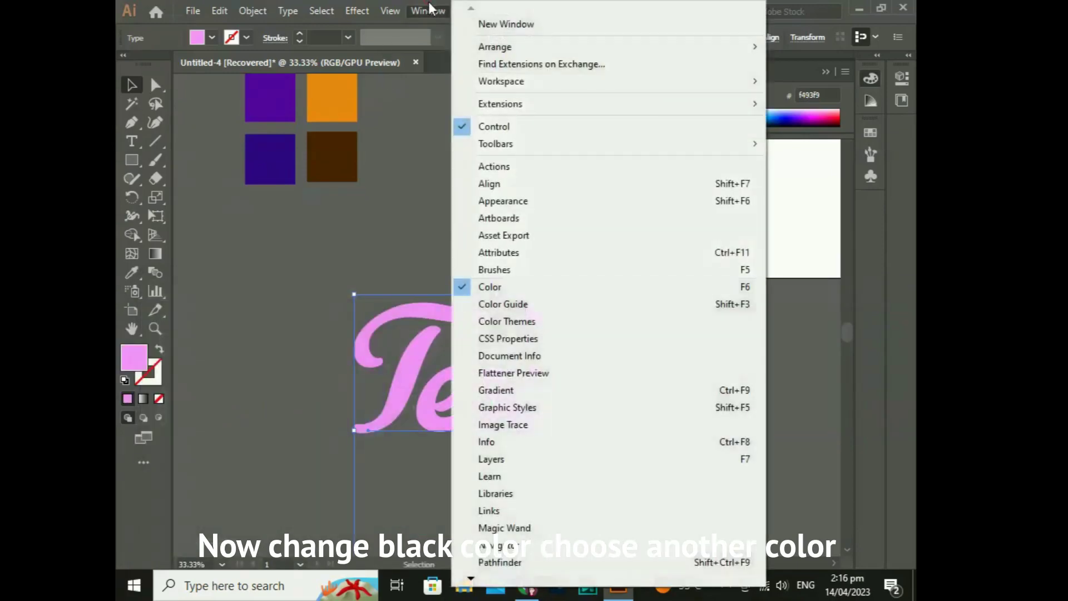
Step: Open the Appearance panel and add a new pink fill to the Text lettering
click(537, 203)
drag(739, 439, 681, 184)
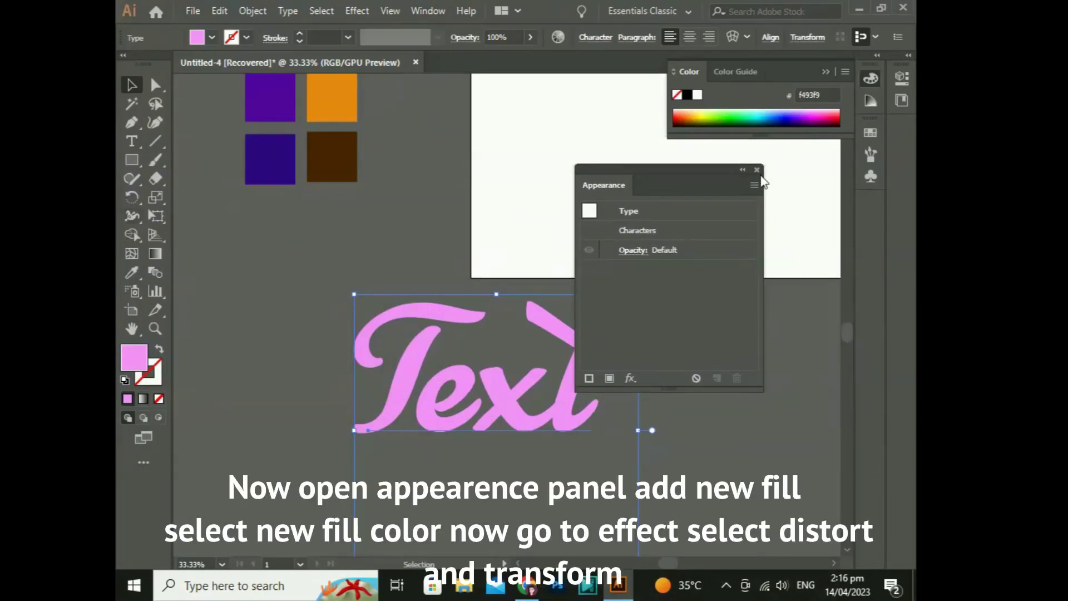
click(756, 186)
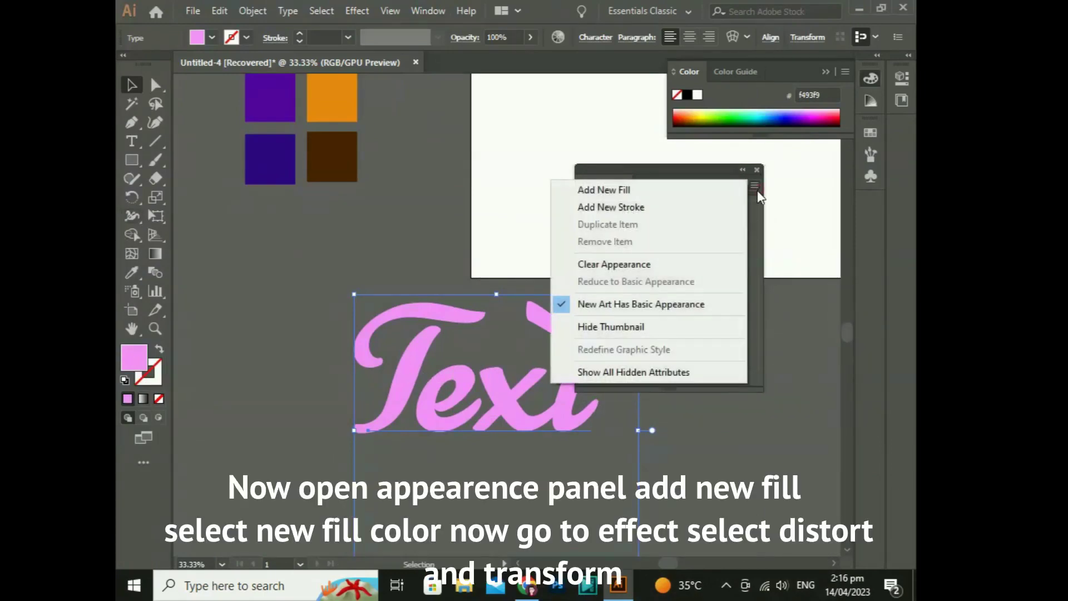
click(634, 189)
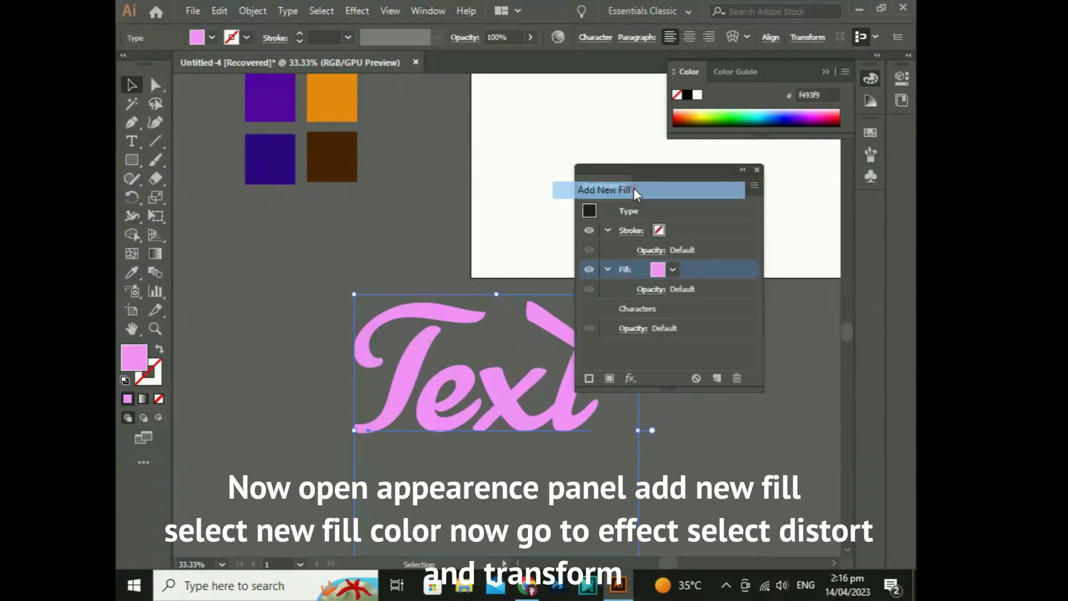
click(658, 270)
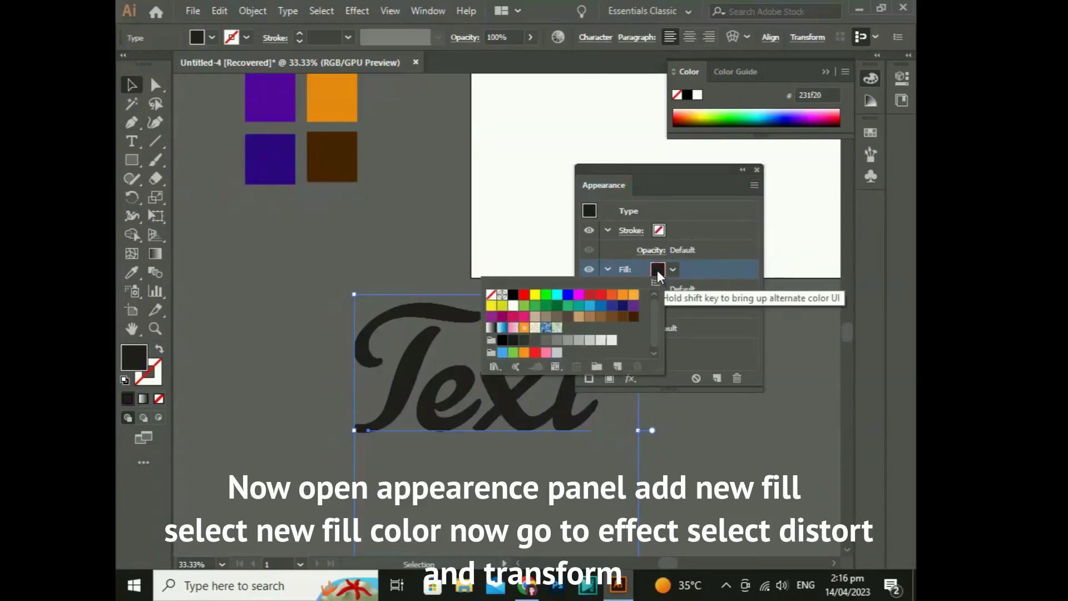
click(730, 332)
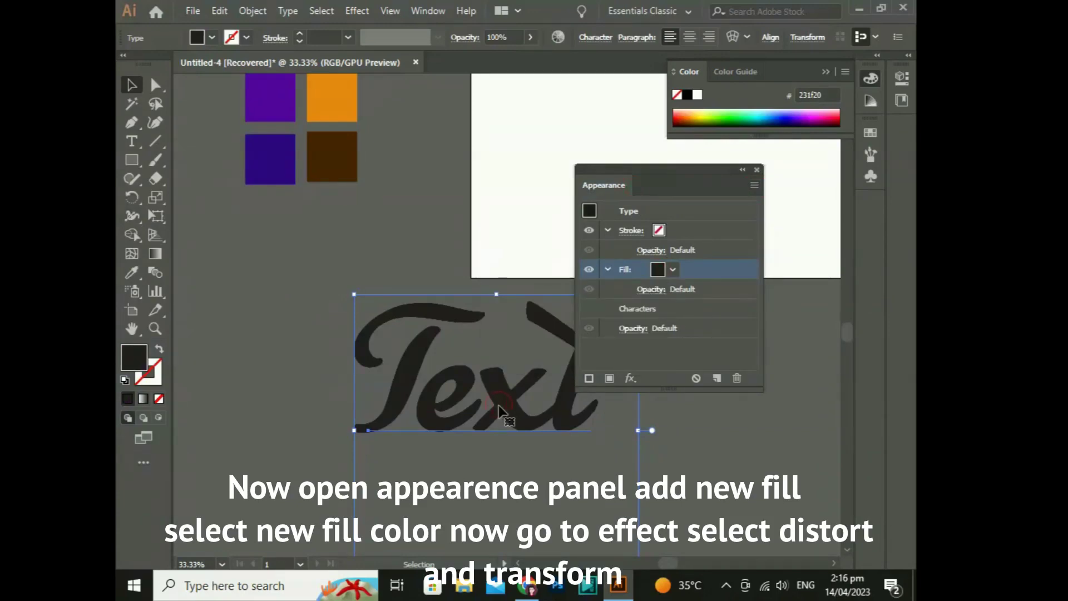
click(657, 269)
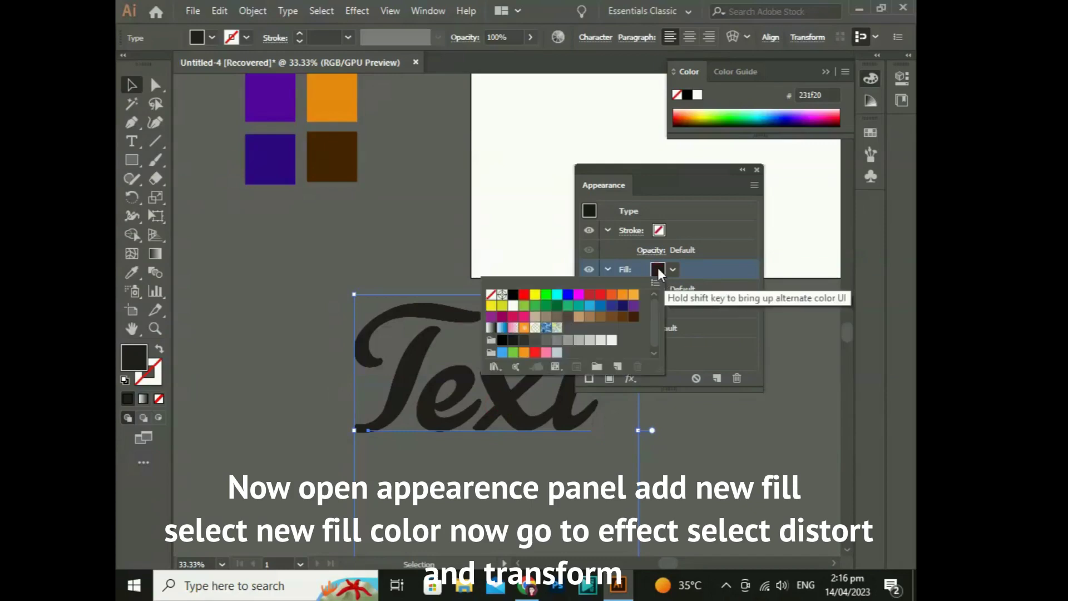
click(546, 353)
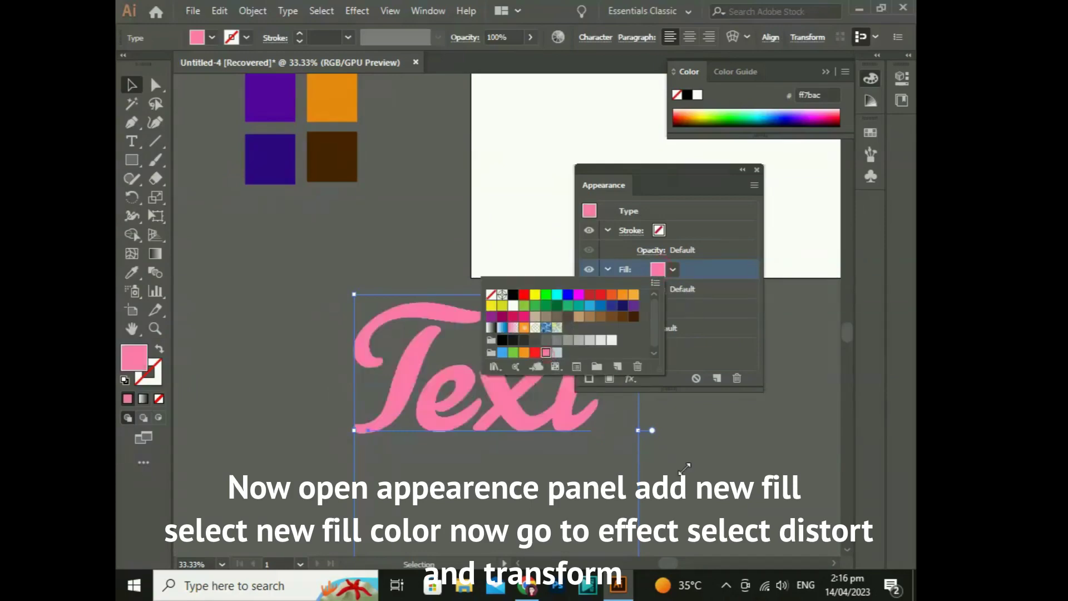
Step: Add a second fill and eyedrop the light purple square into it
click(755, 186)
click(633, 195)
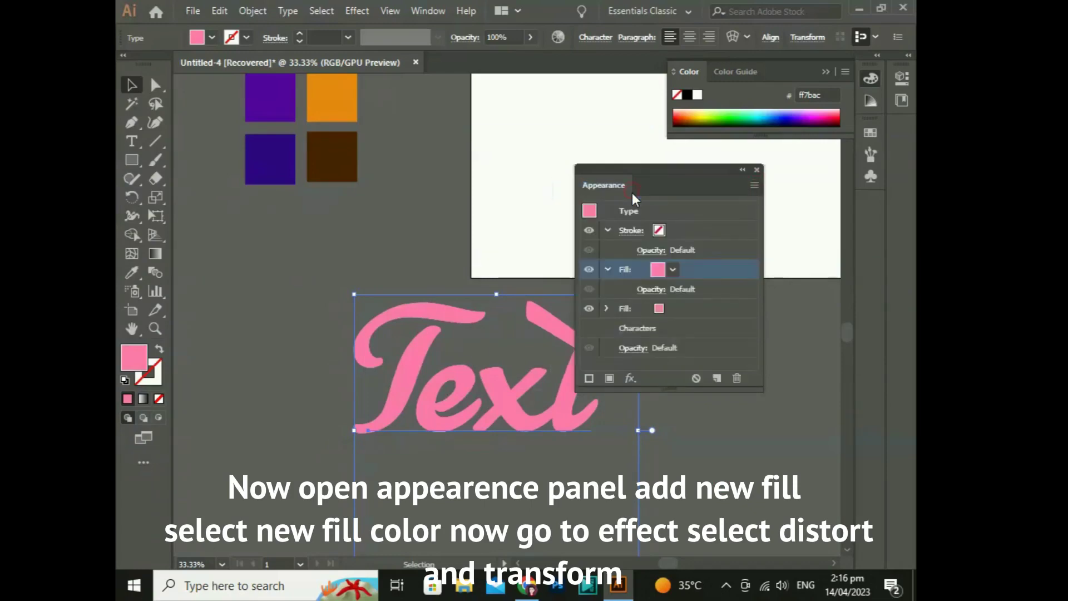
click(658, 309)
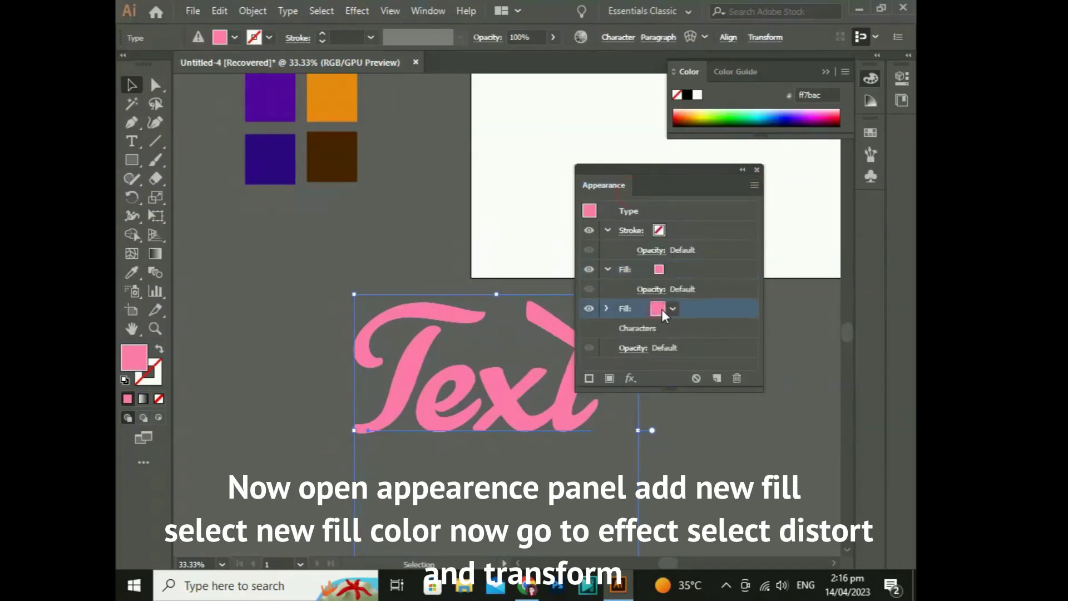
click(132, 273)
scroll(290, 166, up, 3)
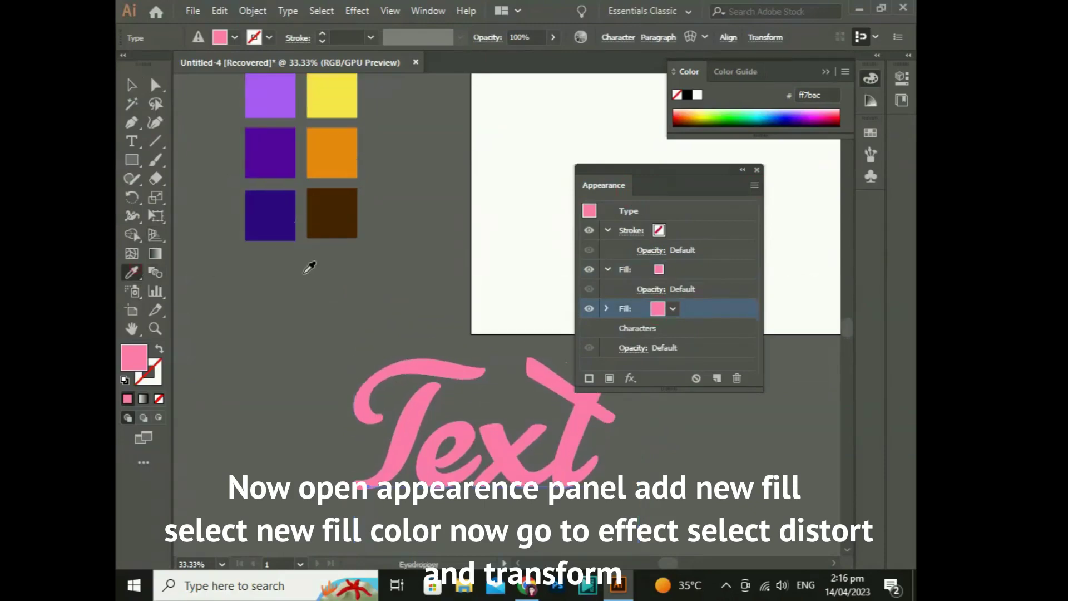
click(284, 131)
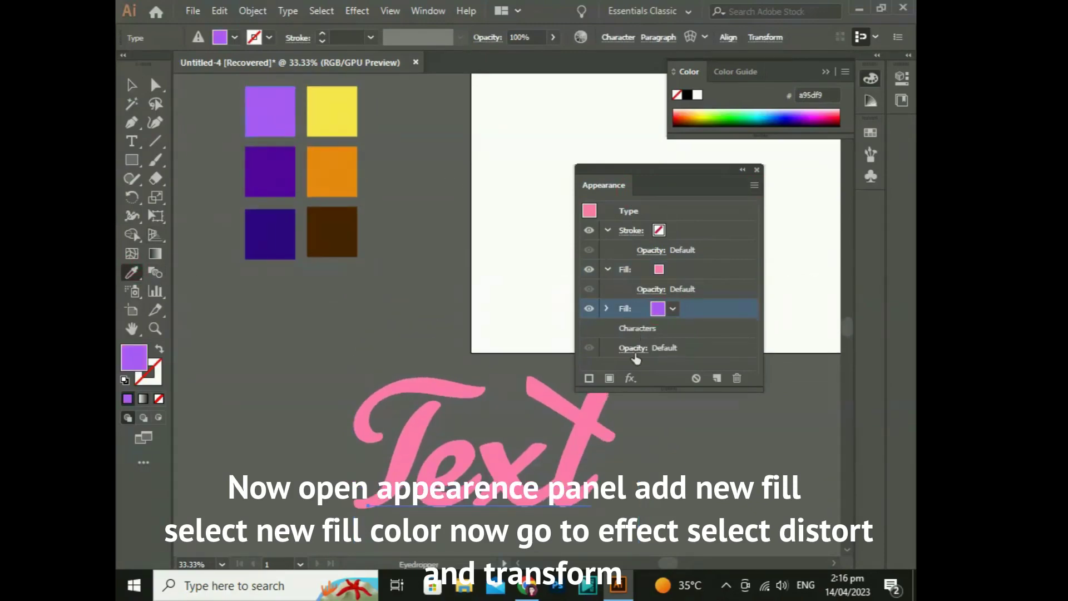
click(636, 379)
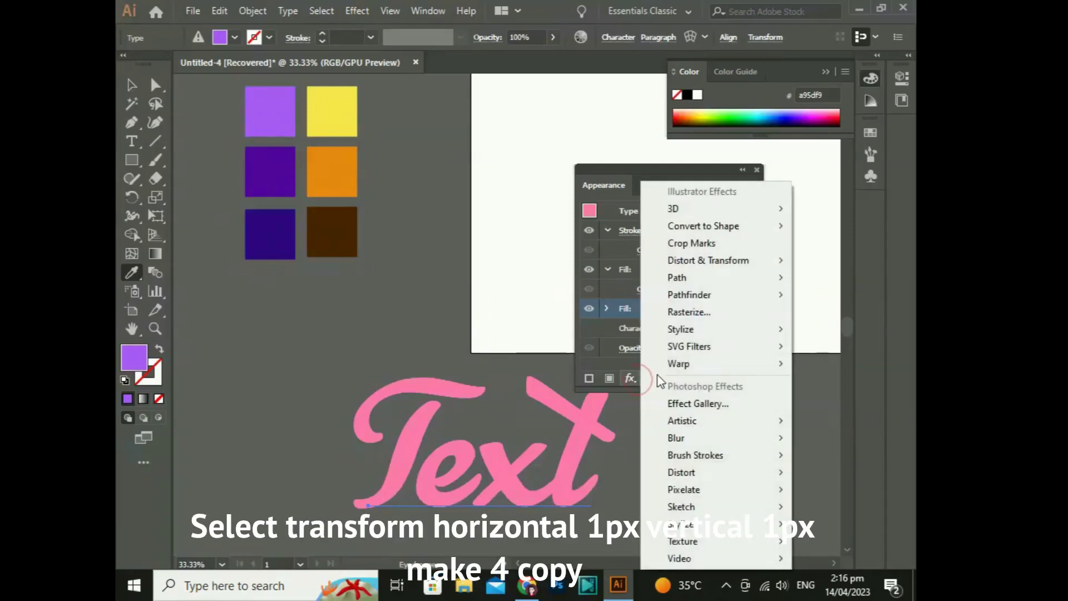
mouse_move(708, 260)
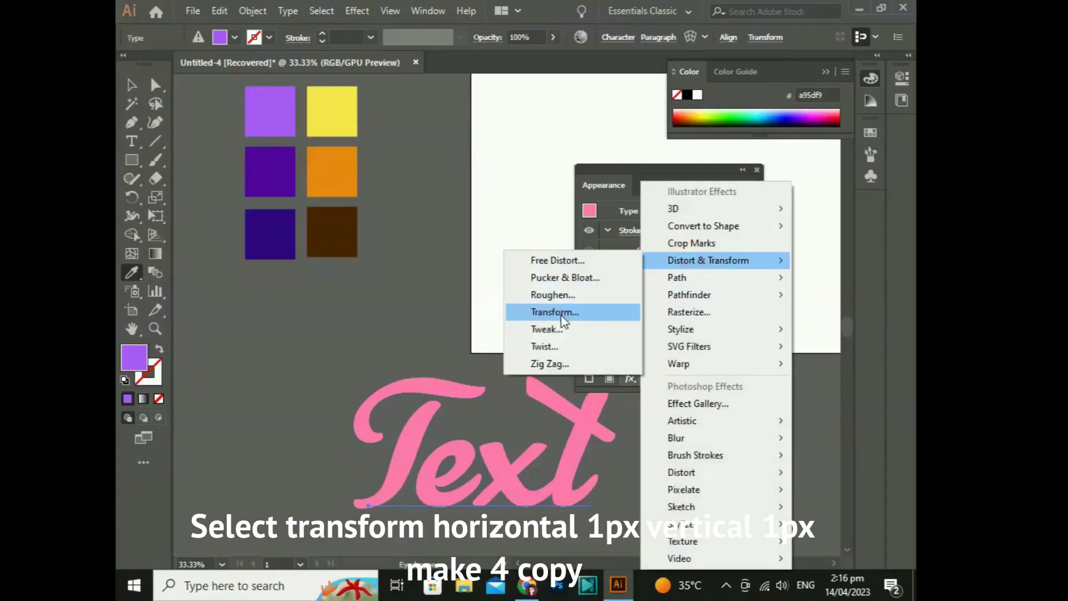
Step: Give the purple fill a Transform effect: Move 1 px horizontal and vertical, 4 copies
click(563, 315)
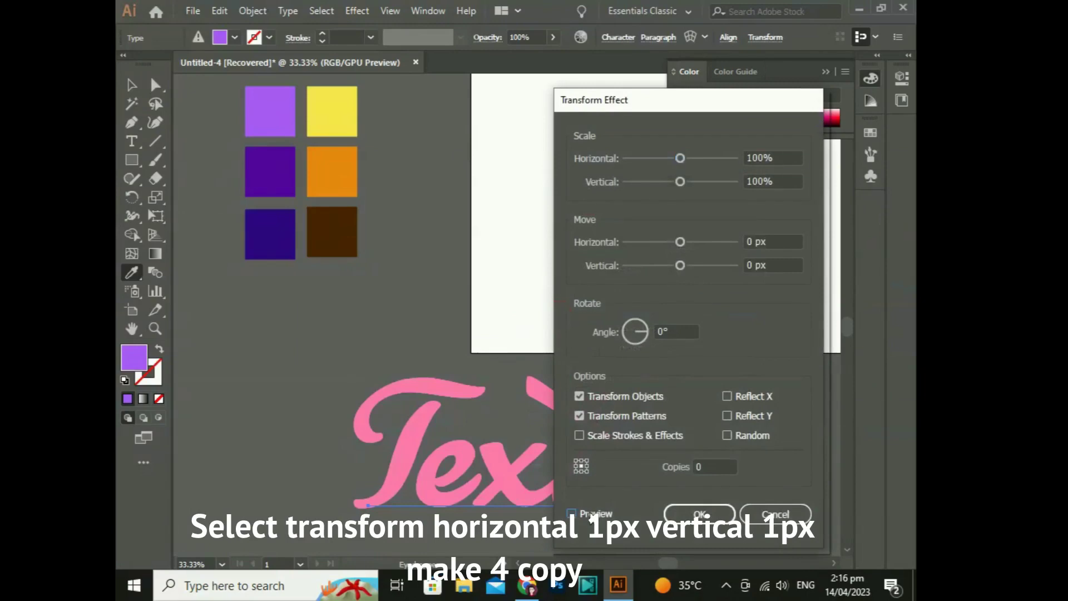
click(774, 242)
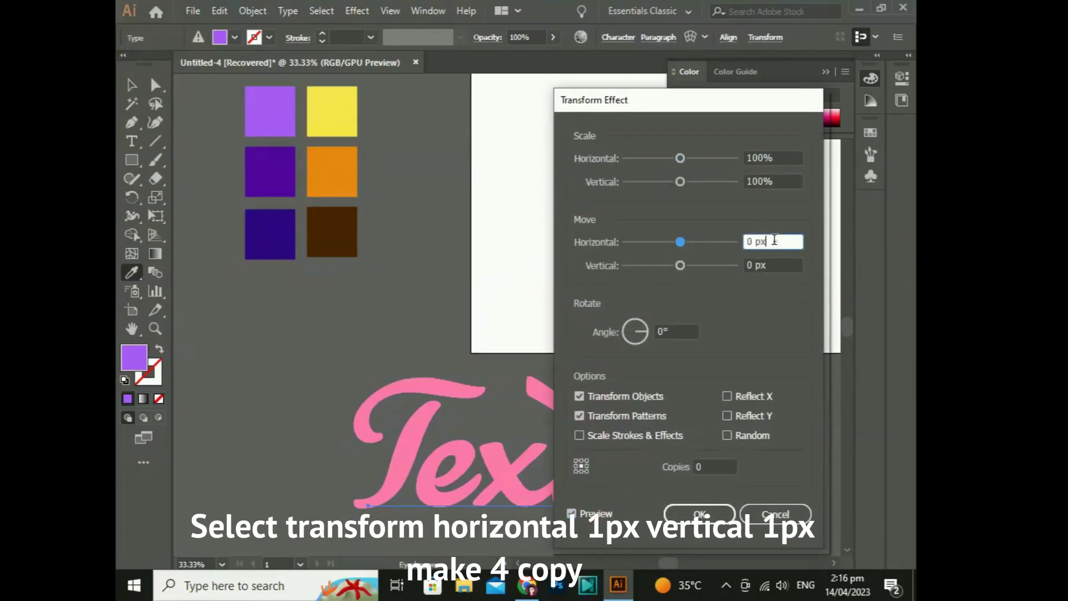
text(1)
click(775, 267)
text(1)
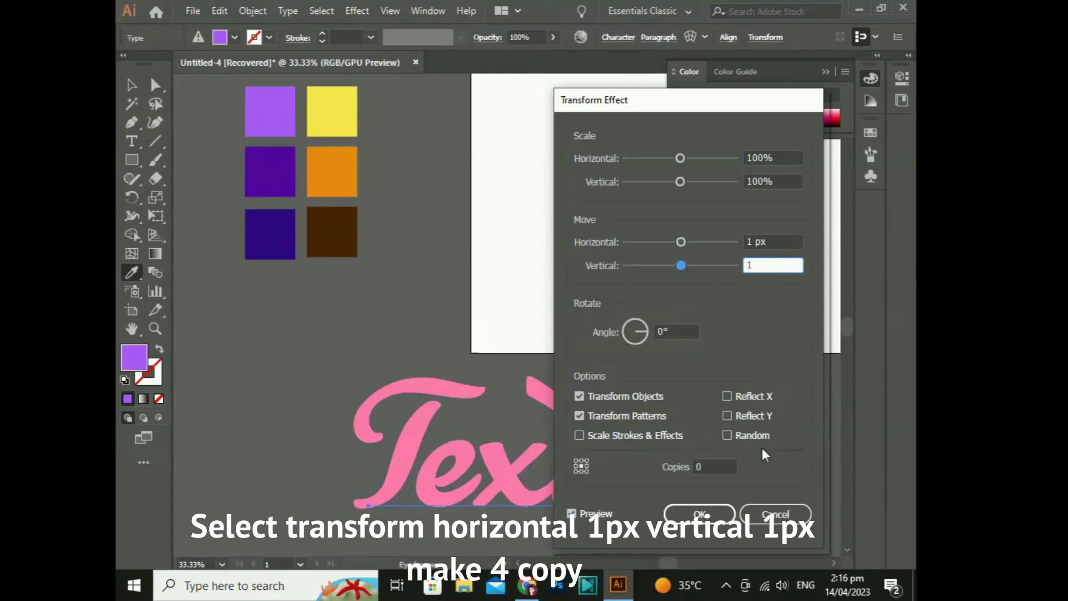
click(702, 468)
text(4)
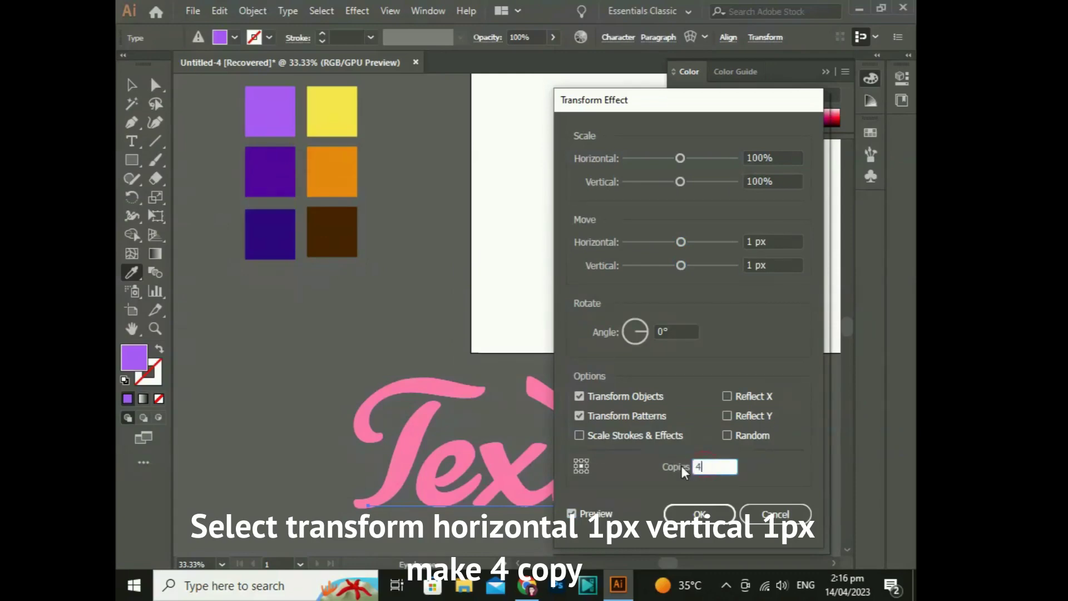
click(700, 514)
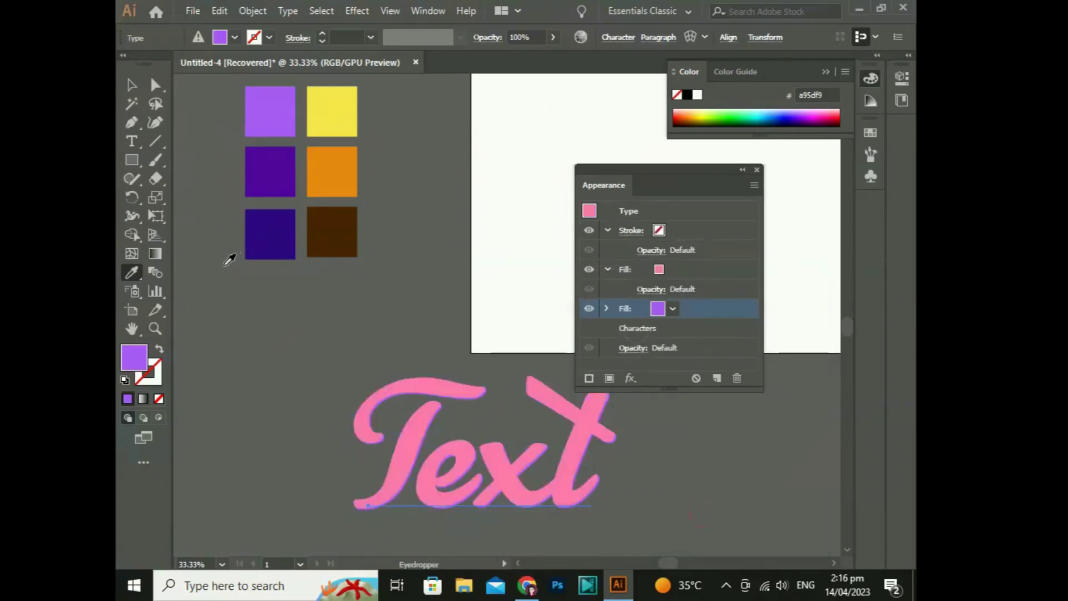
Step: Move the Text lettering up and to the left on the canvas
click(132, 85)
click(223, 350)
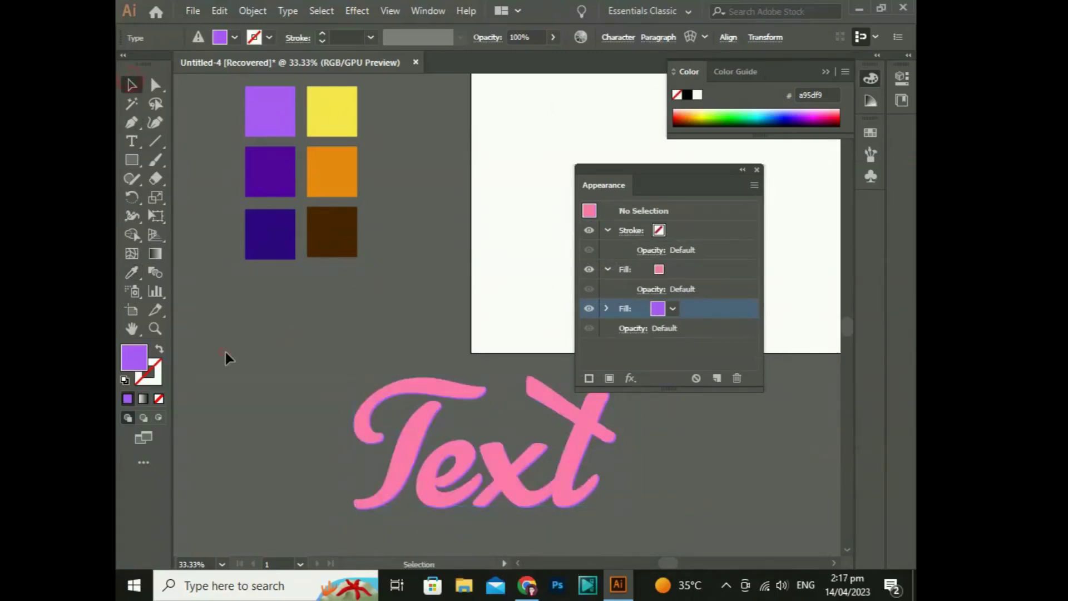
drag(433, 462, 322, 422)
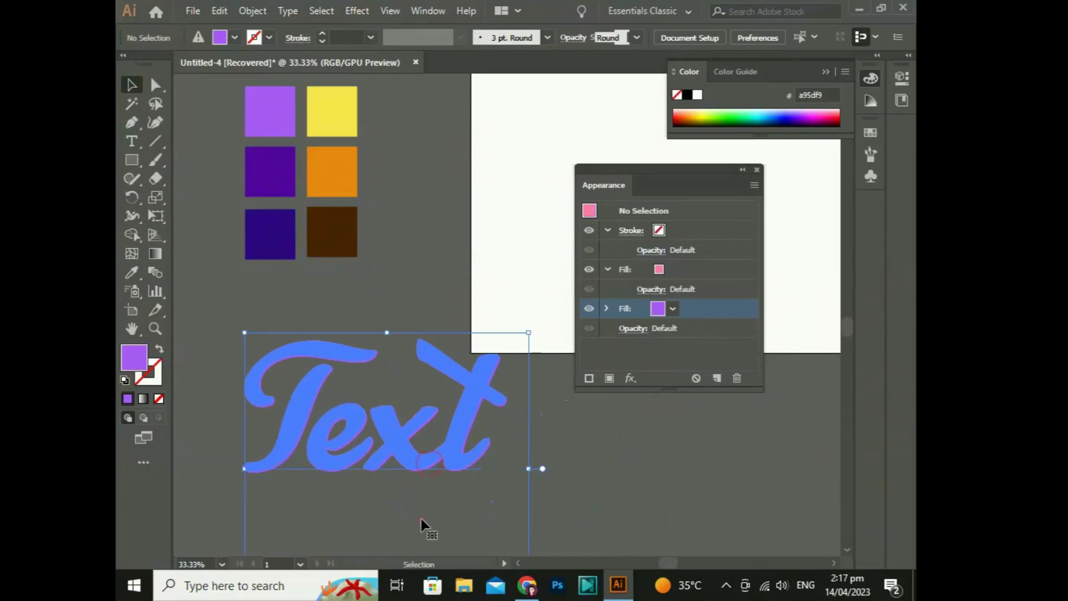
click(578, 500)
click(469, 465)
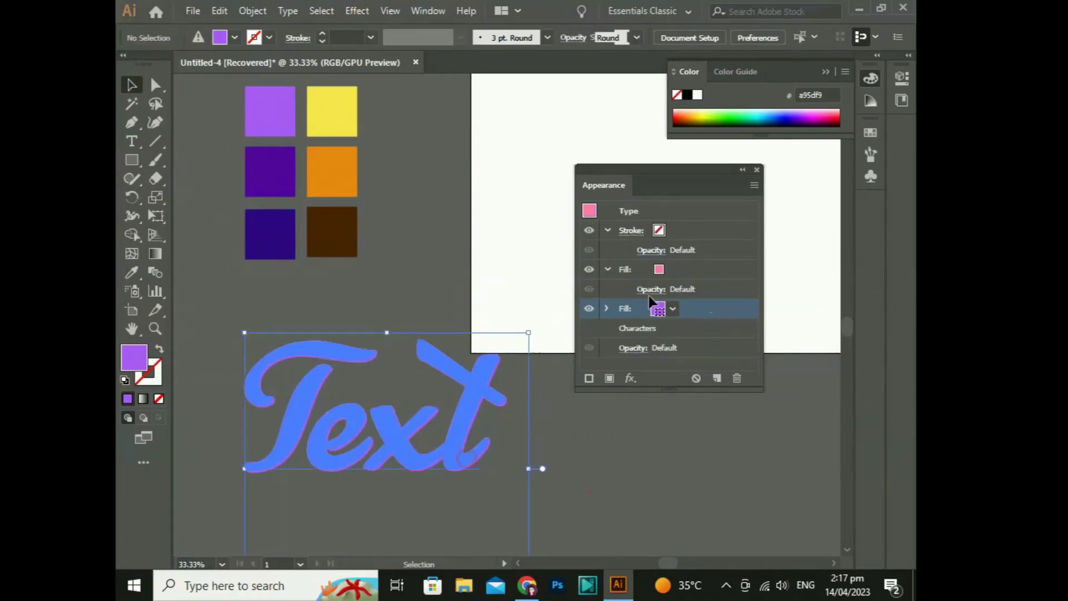
Step: Edit the purple fill's Transform effect to make 5 copies
click(660, 312)
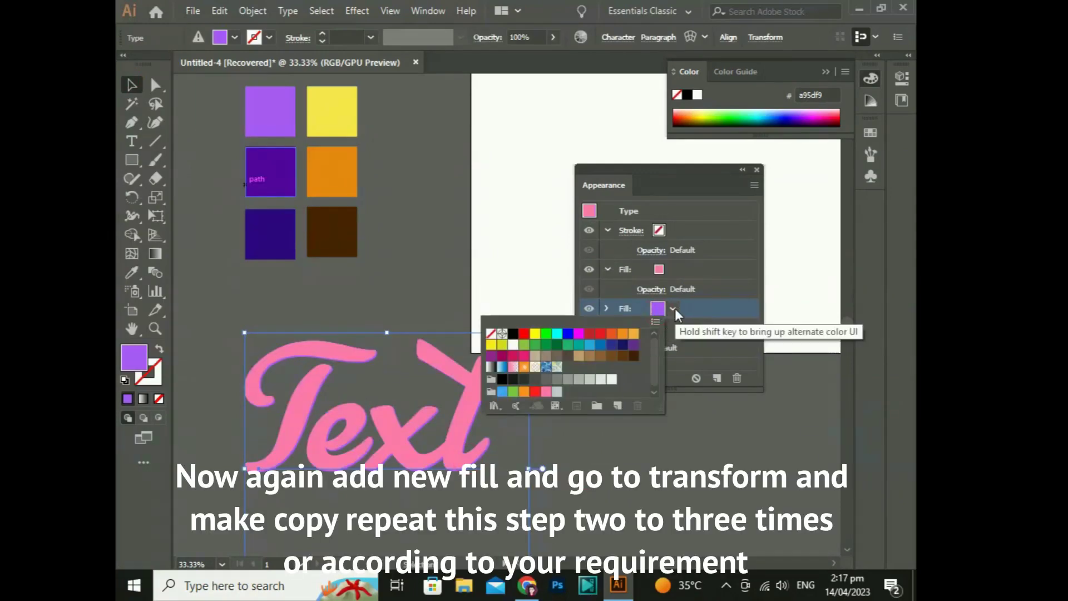
click(690, 307)
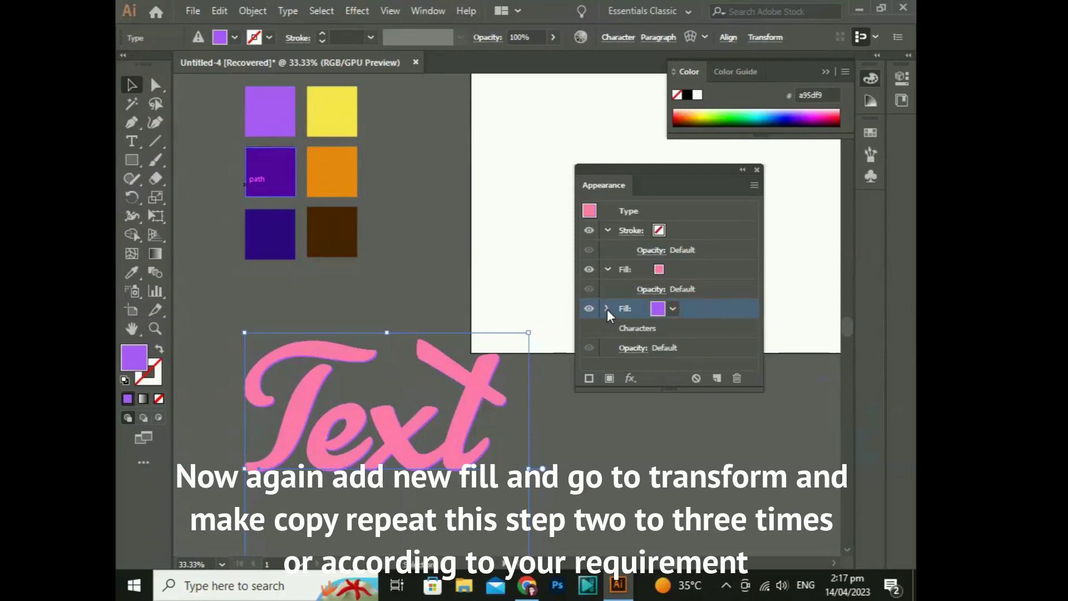
click(607, 309)
double_click(733, 331)
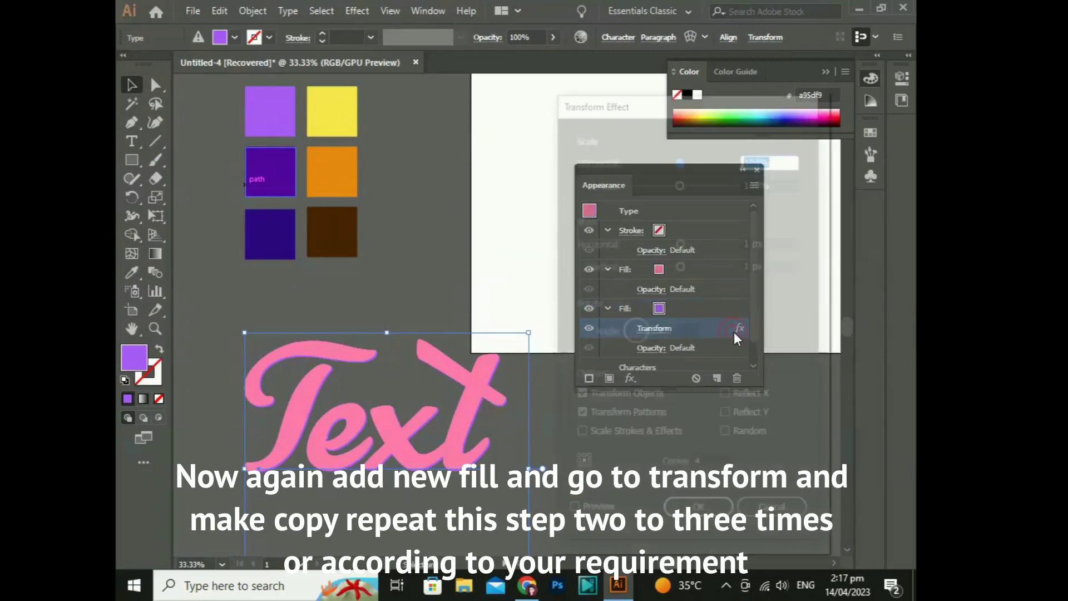
double_click(696, 467)
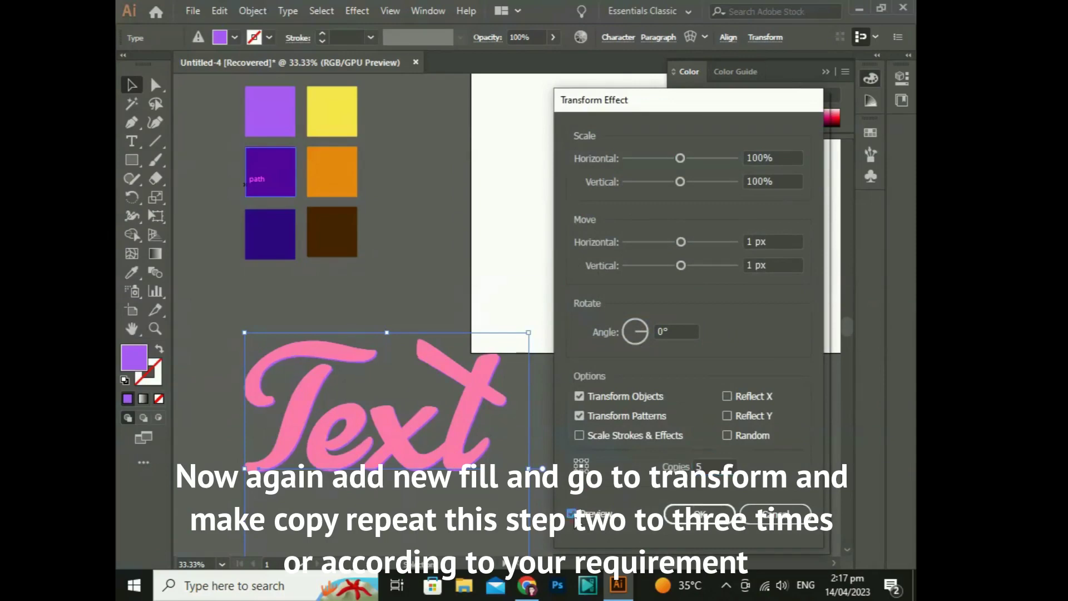
click(691, 512)
click(602, 493)
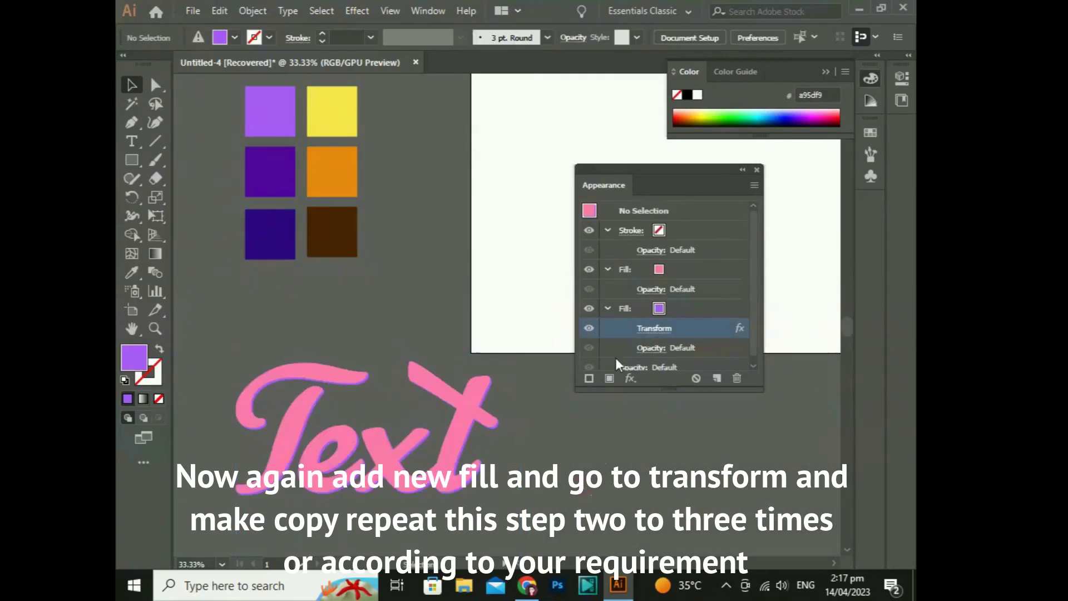
Step: Duplicate the purple fill and eyedrop dark purple into the copy
click(695, 306)
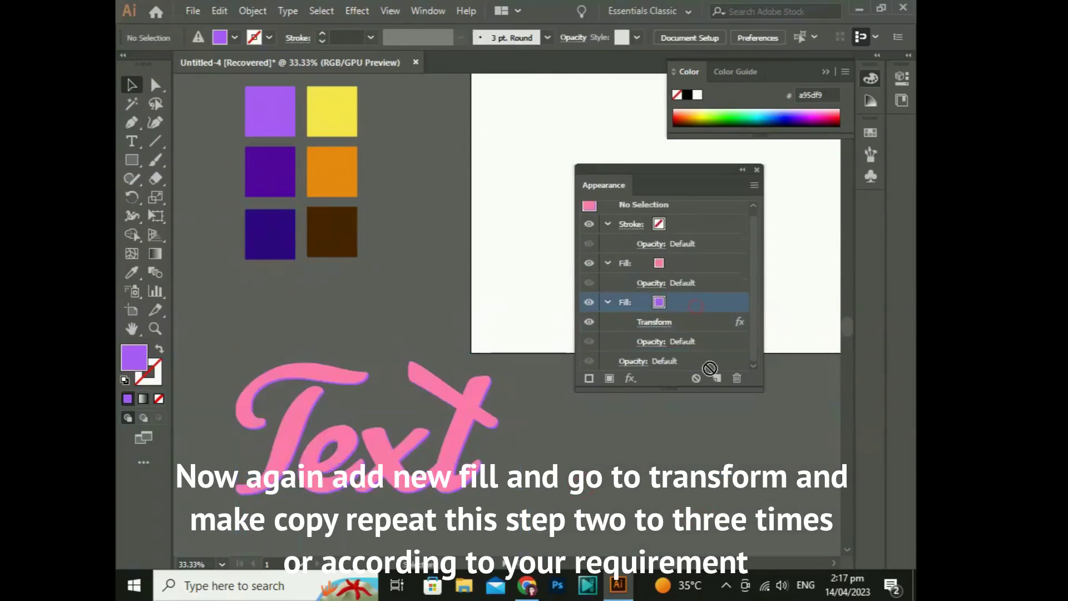
click(717, 379)
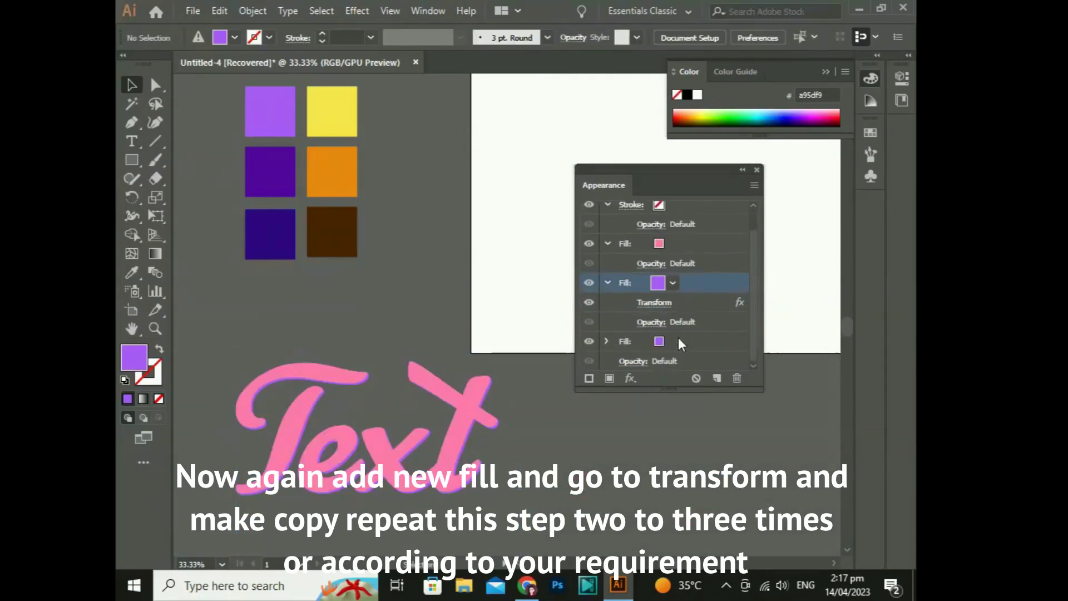
click(660, 343)
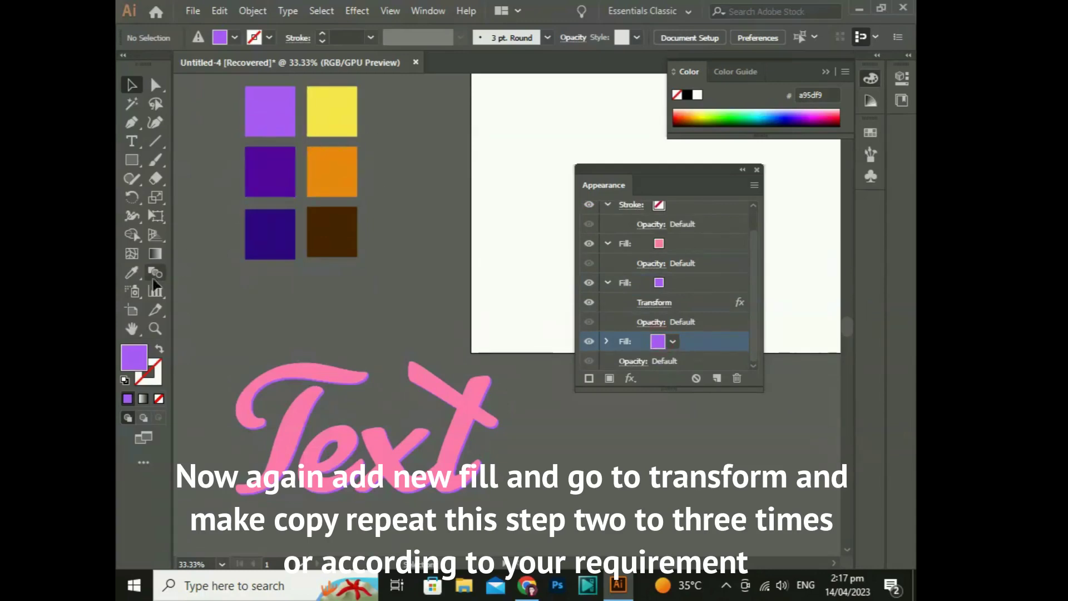
click(132, 274)
click(261, 158)
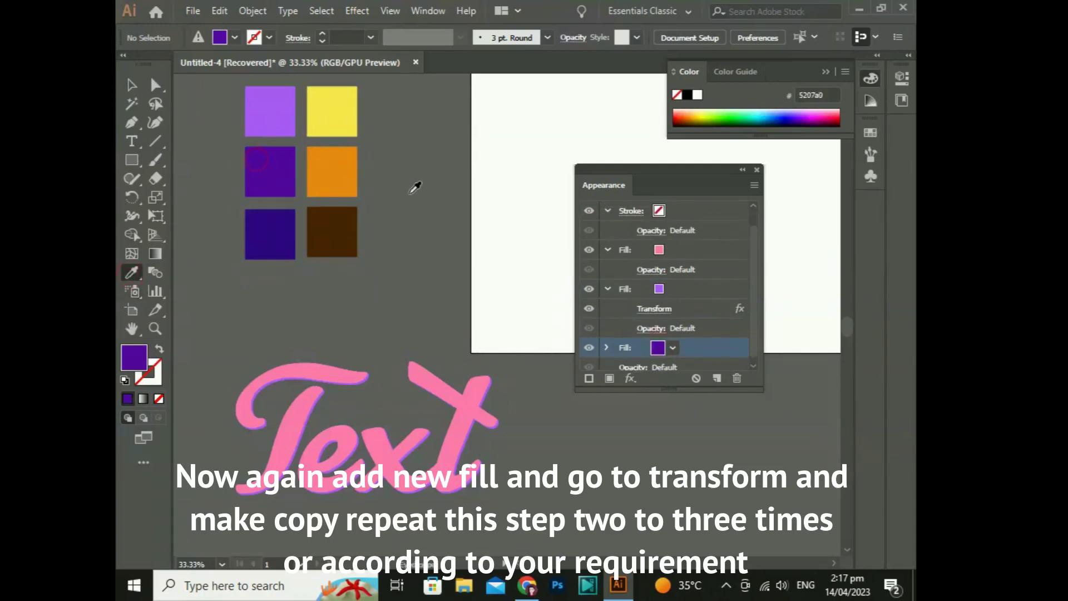
Step: Add a Transform effect to the dark purple fill: Move 1 px horizontal and vertical, 10 copies
click(629, 380)
mouse_move(708, 260)
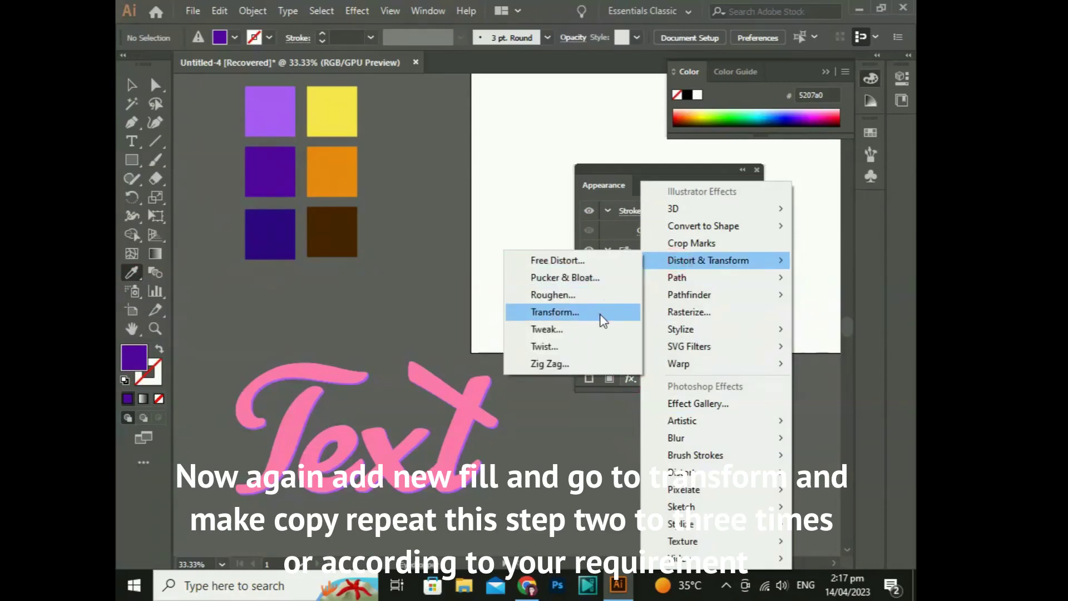
click(600, 312)
click(558, 327)
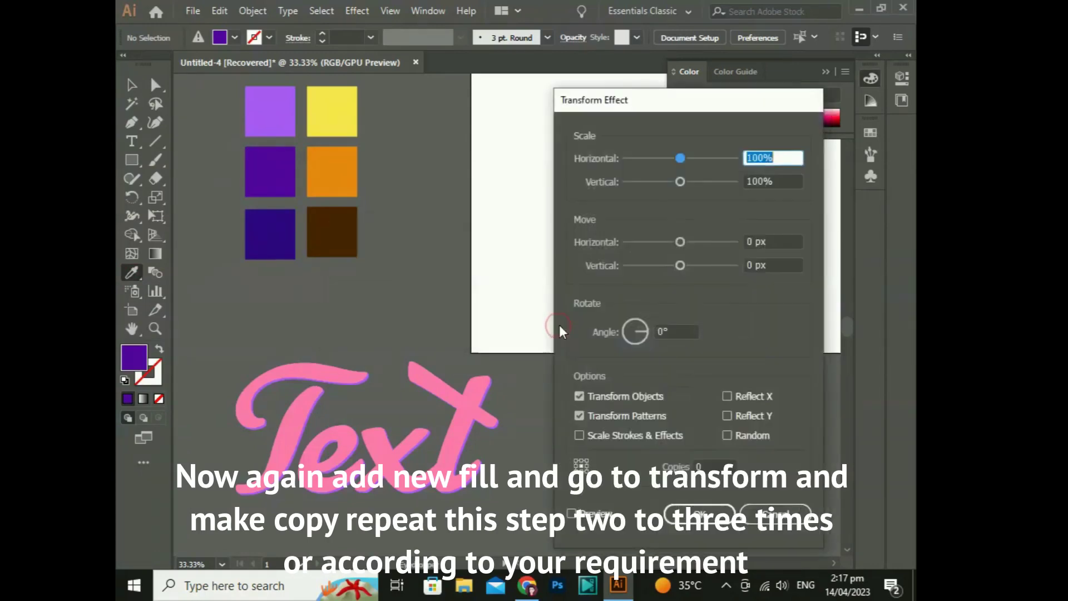
click(572, 513)
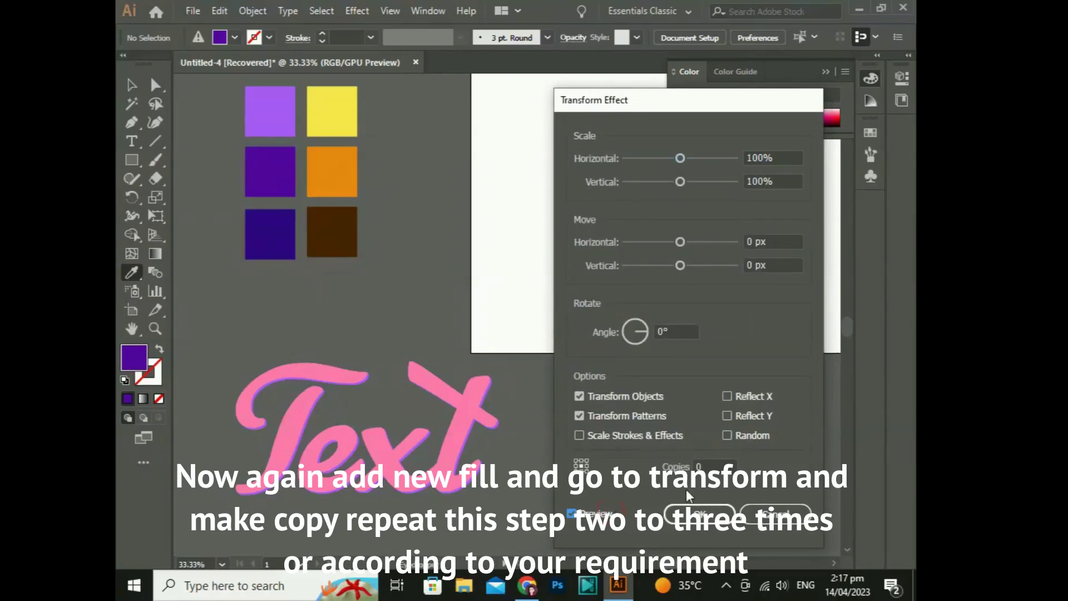
double_click(709, 466)
text(10)
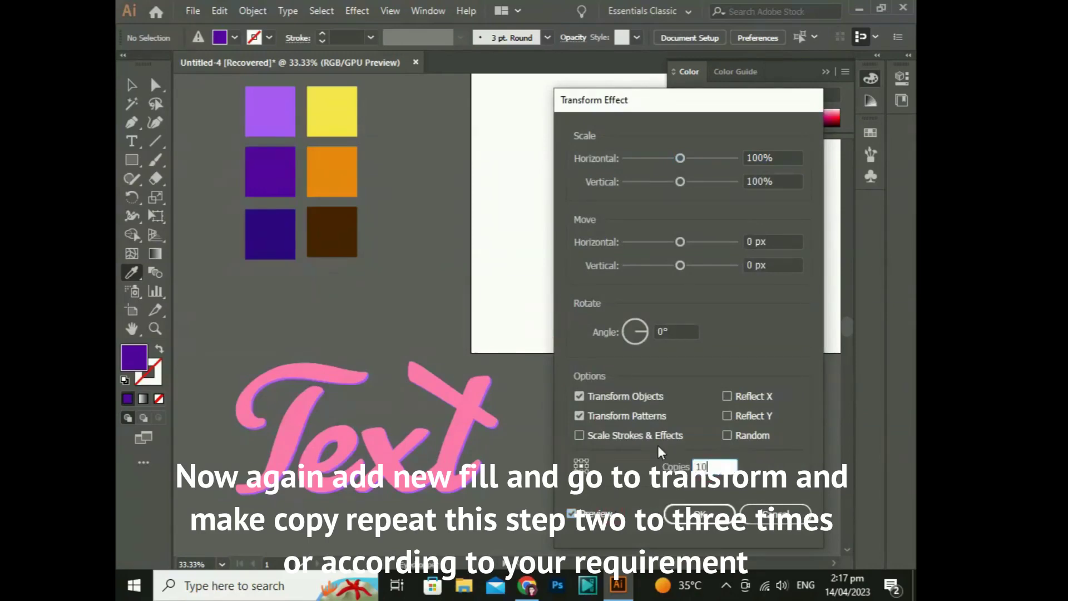
double_click(776, 243)
text(1)
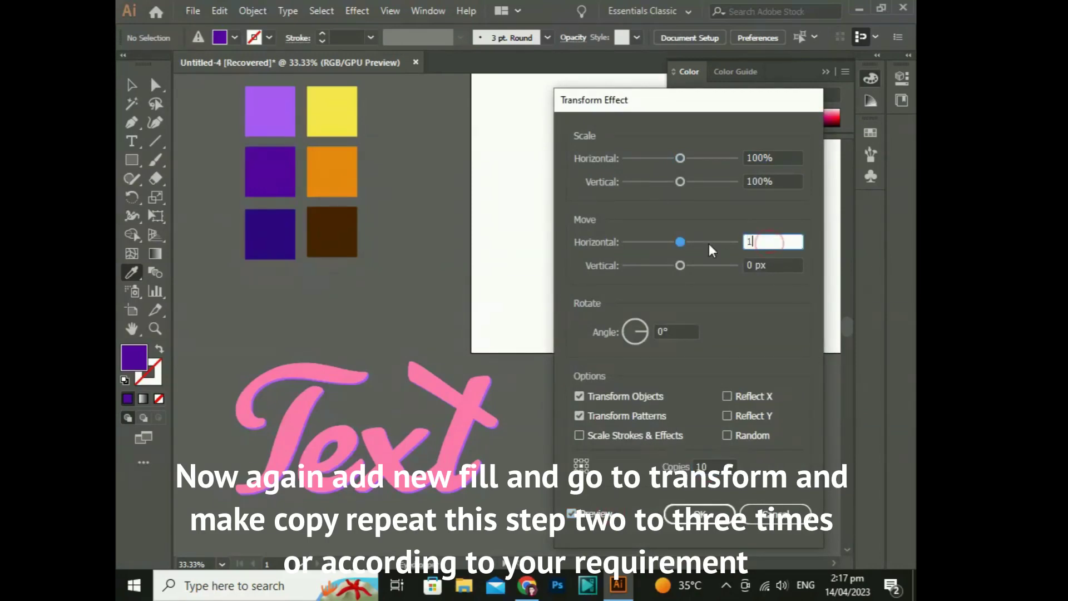
key(Tab)
text(1)
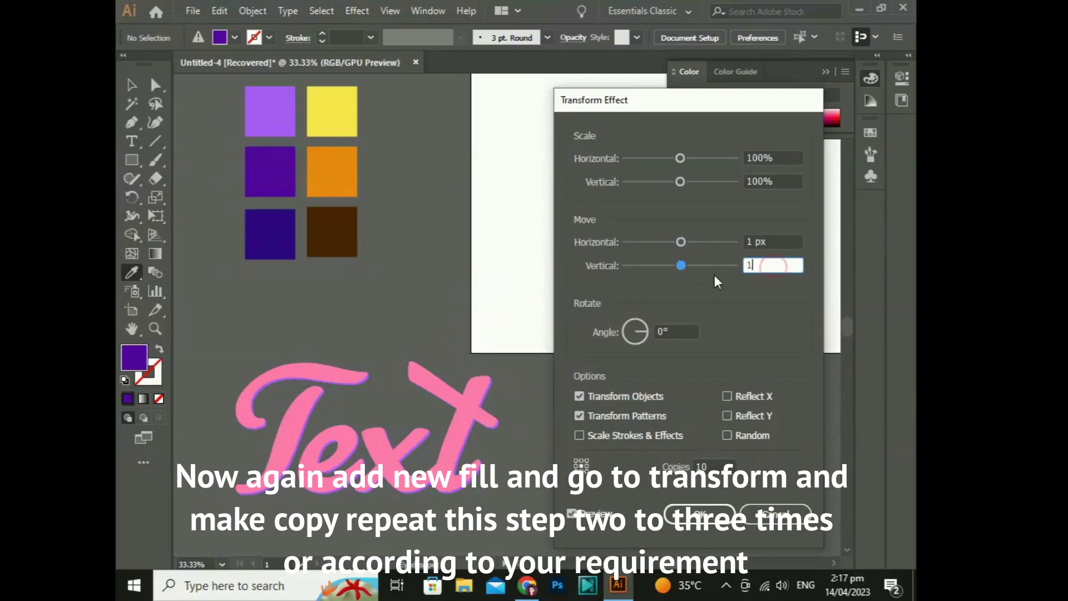
click(718, 522)
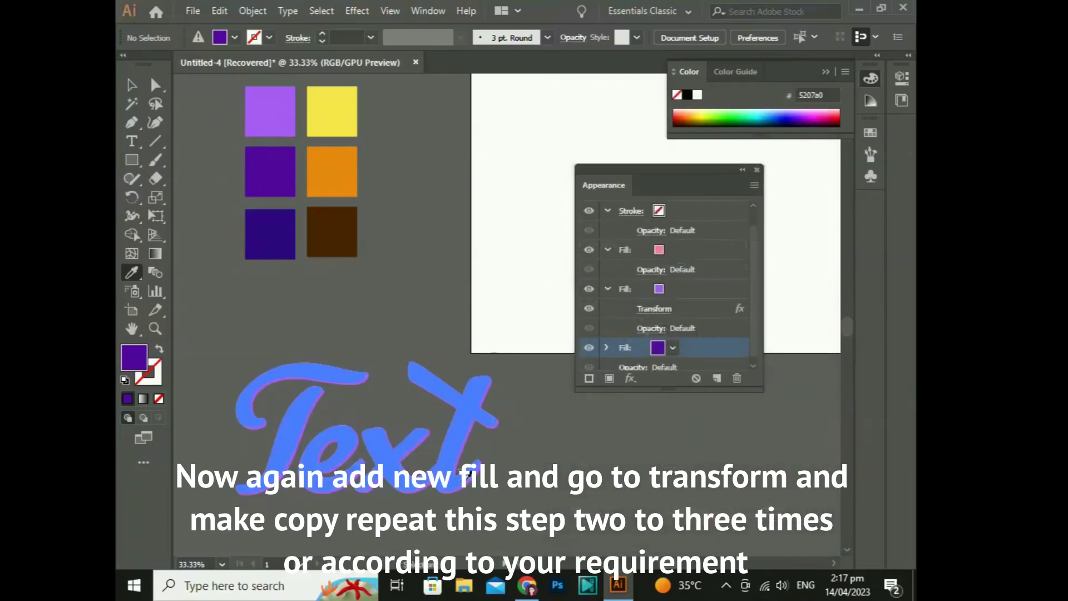
Step: Undo the dark purple fill, then duplicate the light purple fill and expand the copy
key(ctrl+z)
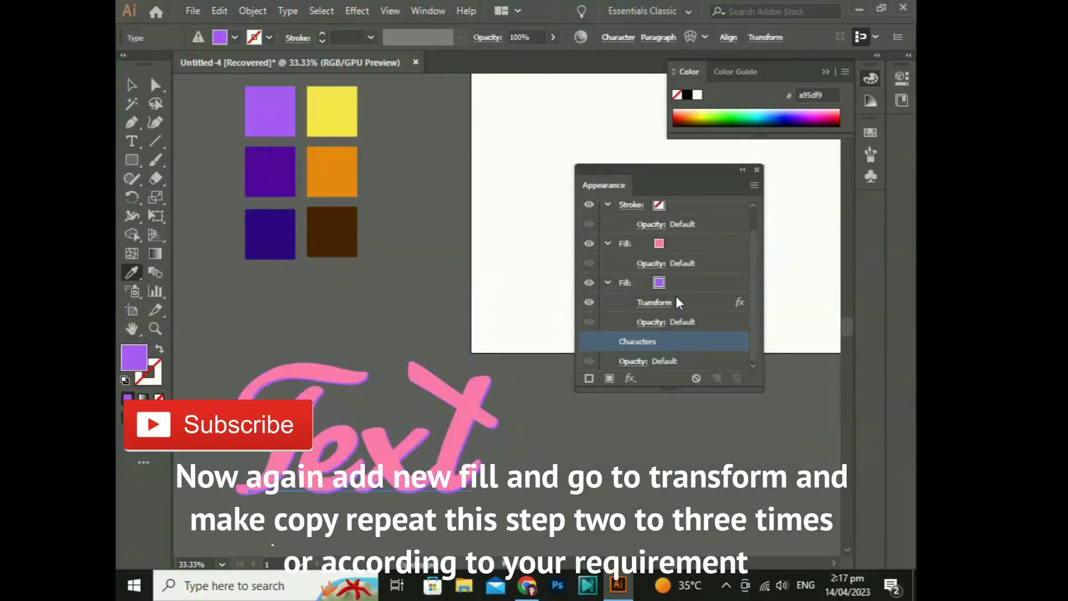
scroll(668, 284, up, 1)
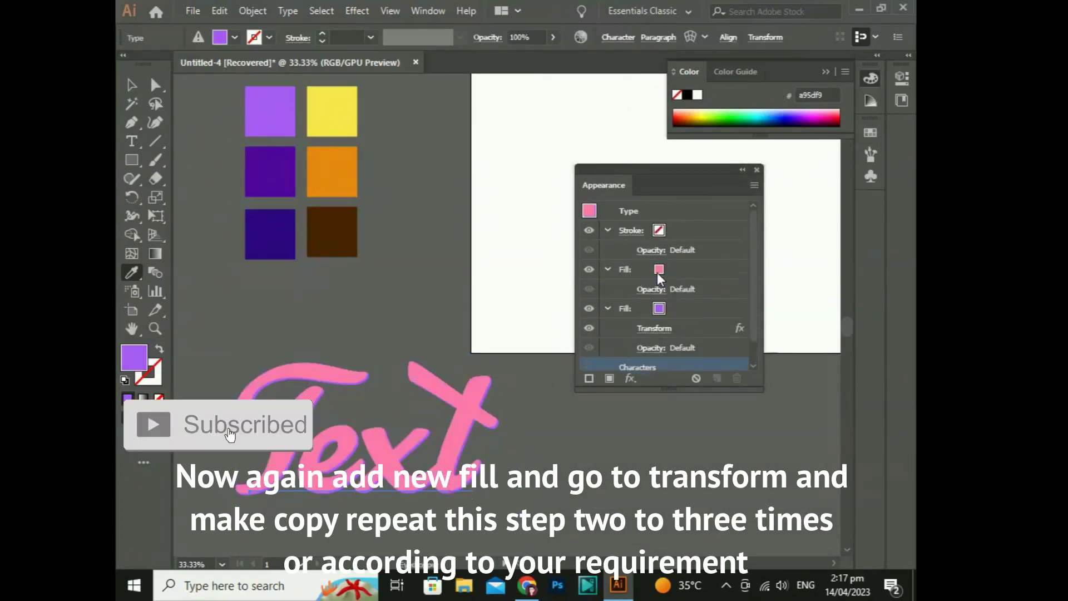
click(659, 309)
scroll(696, 334, down, 1)
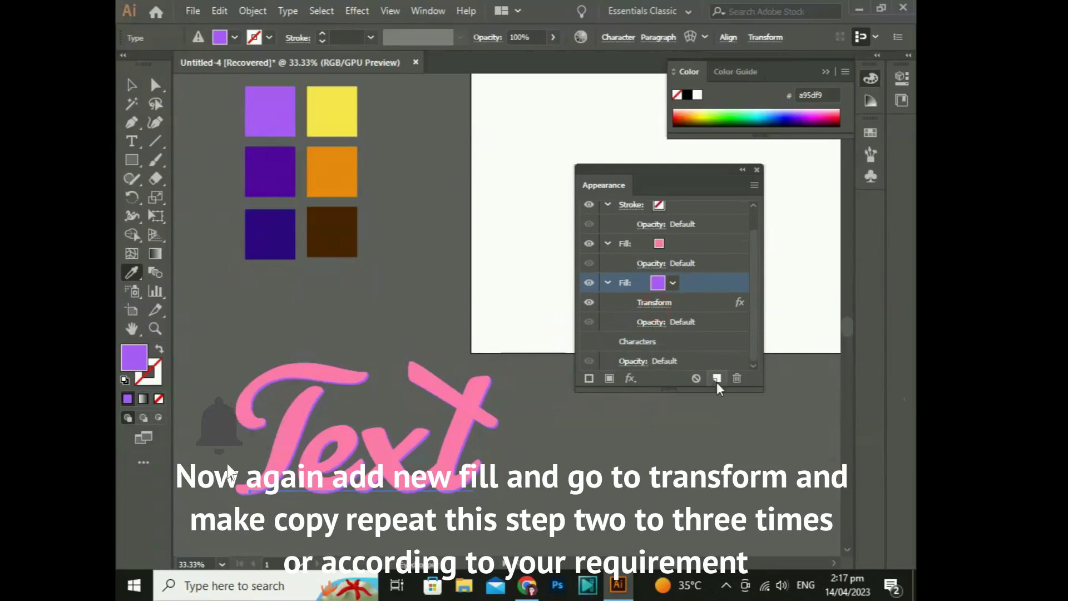
click(716, 379)
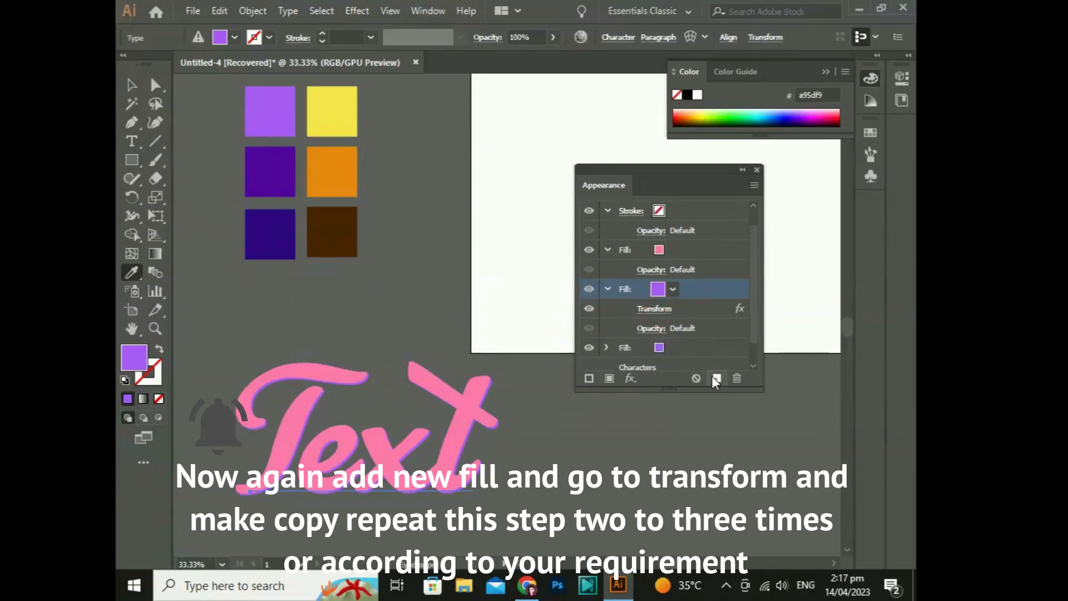
click(669, 348)
scroll(673, 339, down, 1)
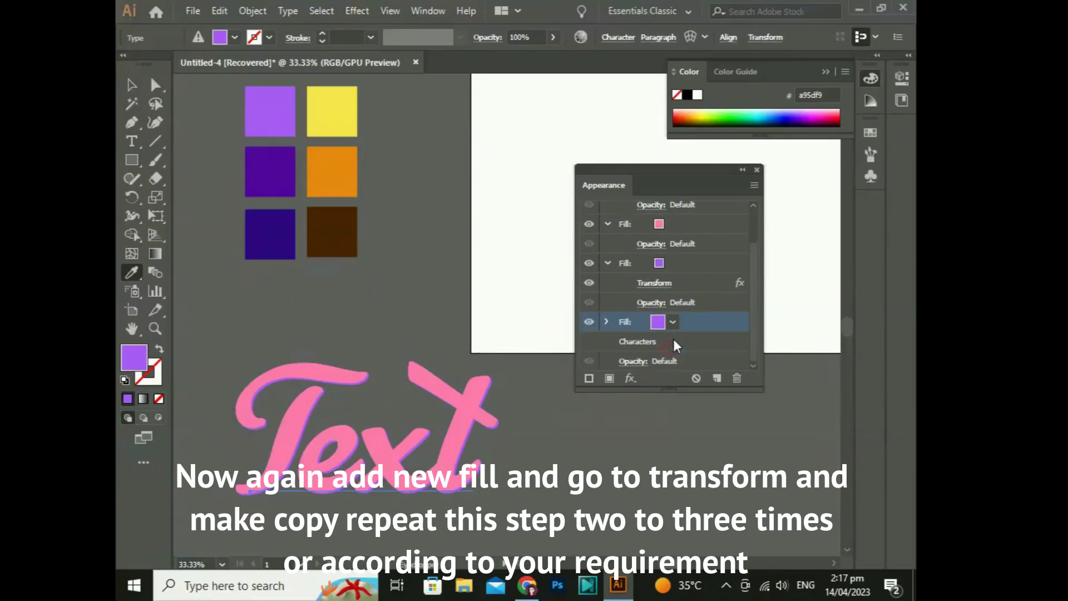
click(607, 326)
scroll(656, 329, down, 2)
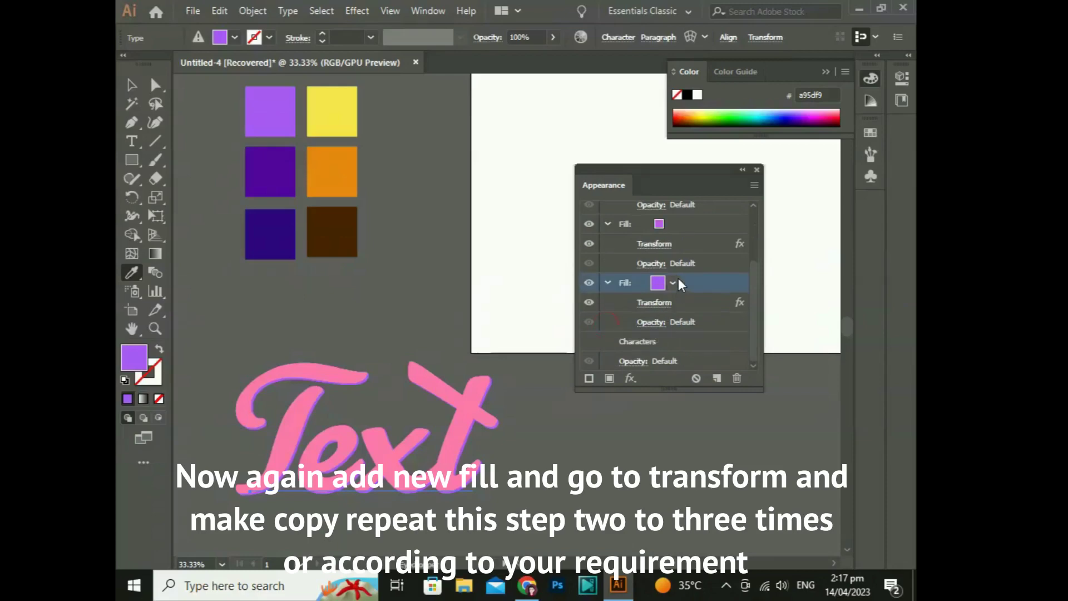
Step: Add a second Transform effect to the purple fill: Move 1 px horizontal and vertical, 10 copies
click(630, 378)
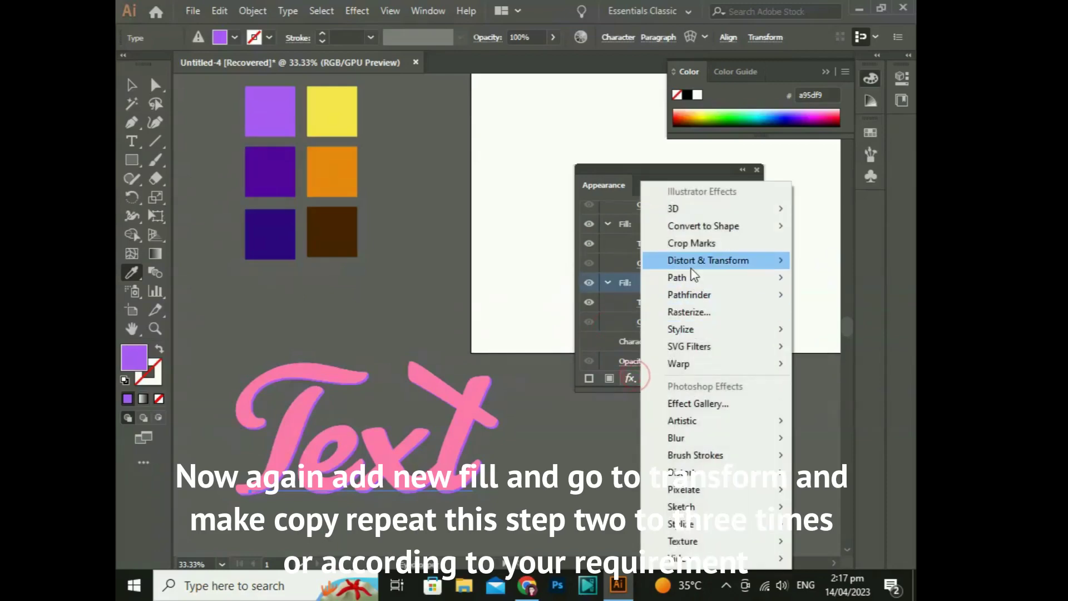
mouse_move(708, 261)
click(598, 311)
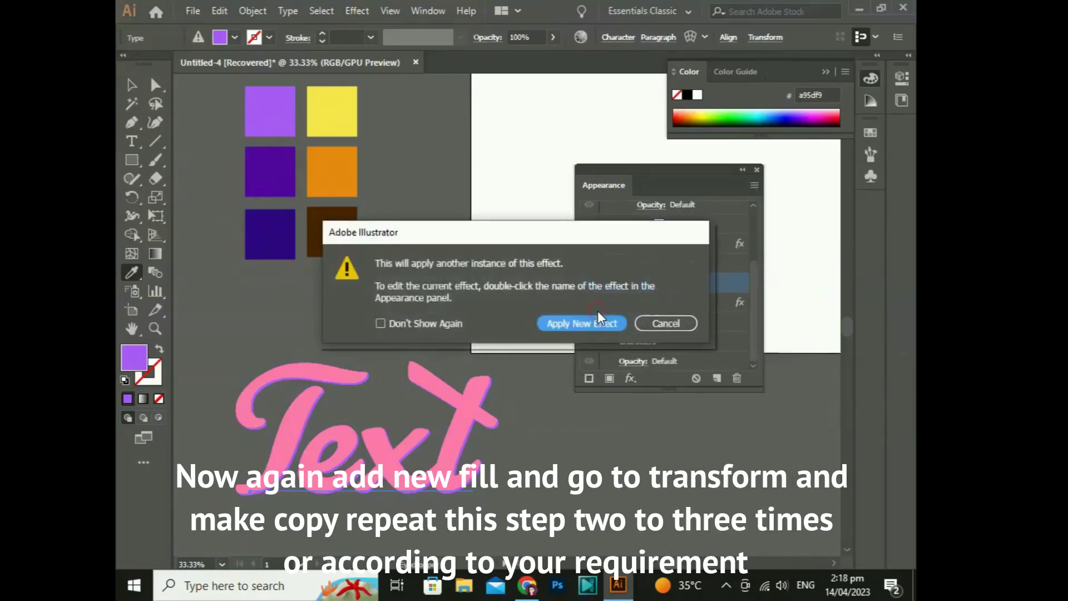
click(598, 324)
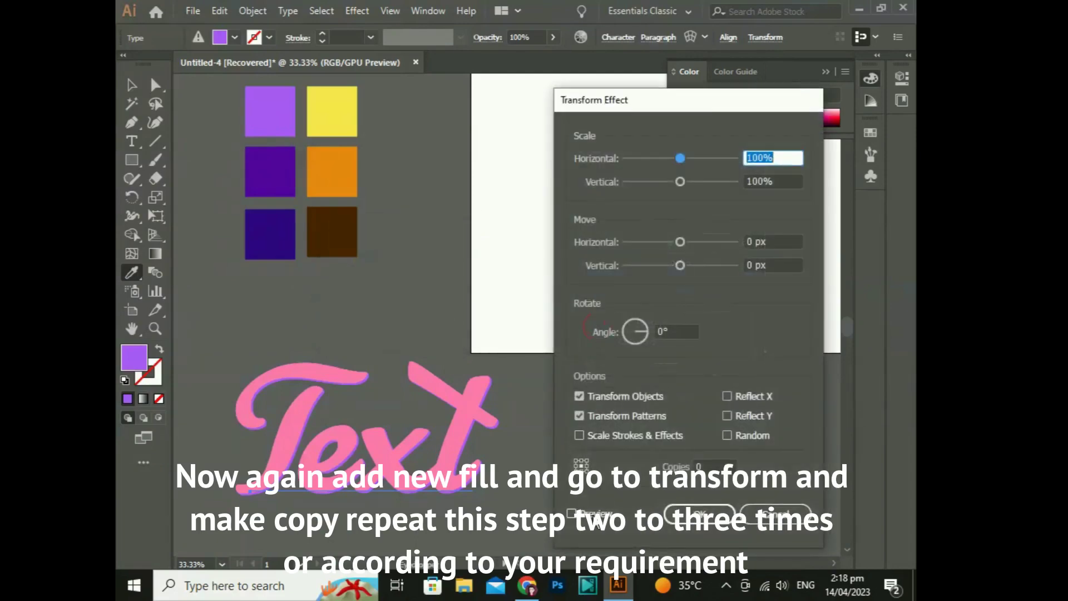
click(572, 513)
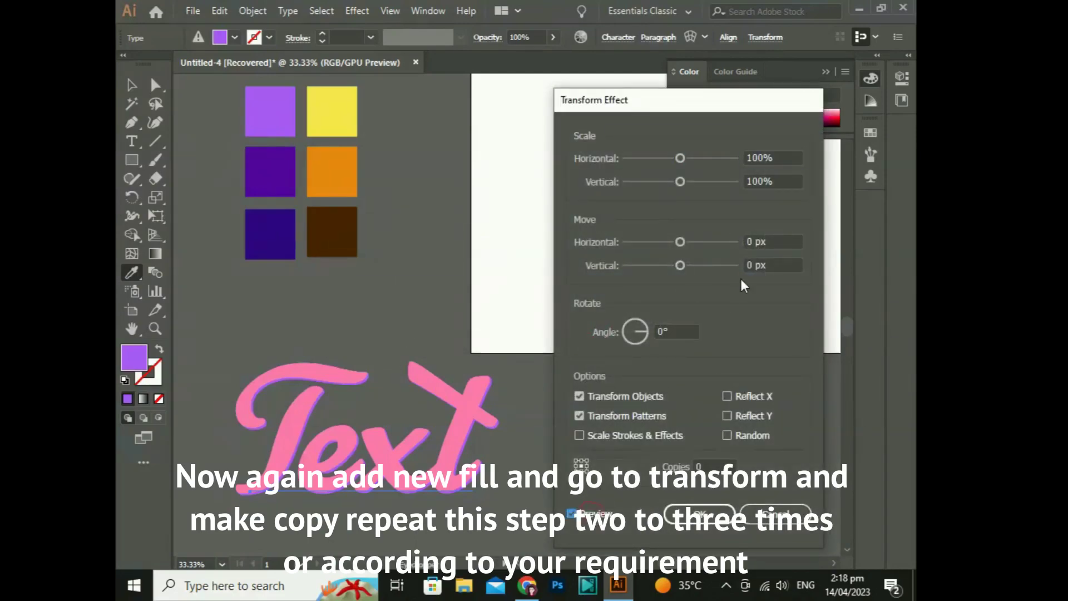
click(775, 241)
text(1)
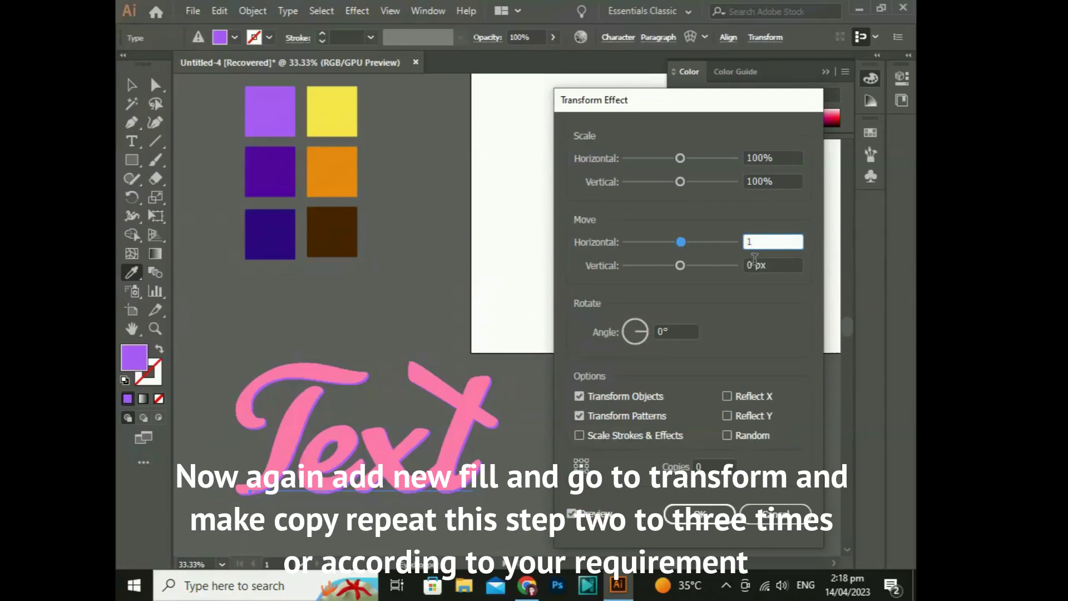
click(772, 266)
text(1)
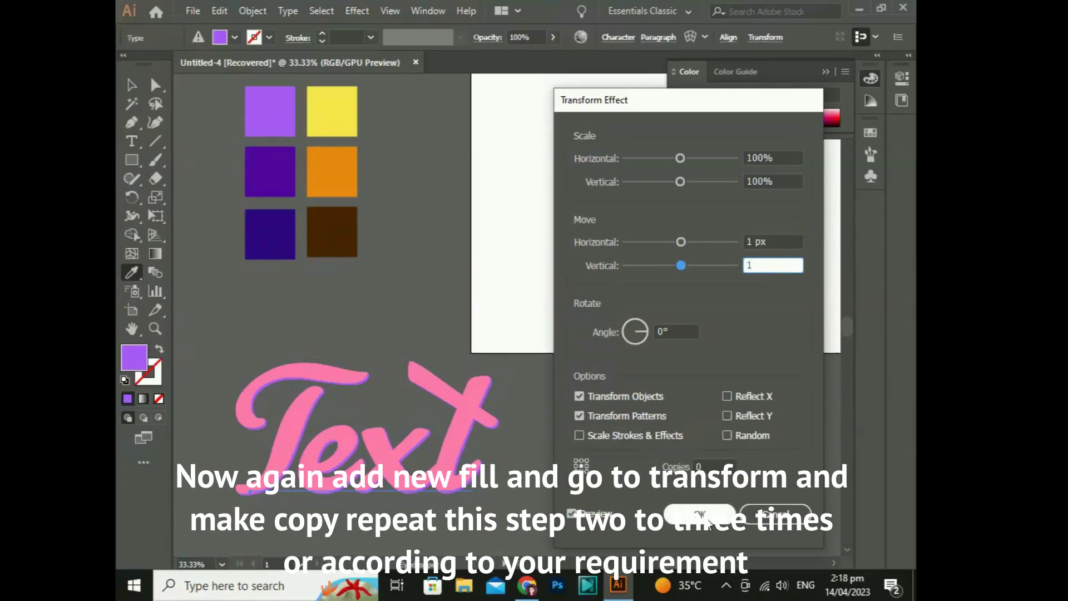
click(713, 466)
text(1)
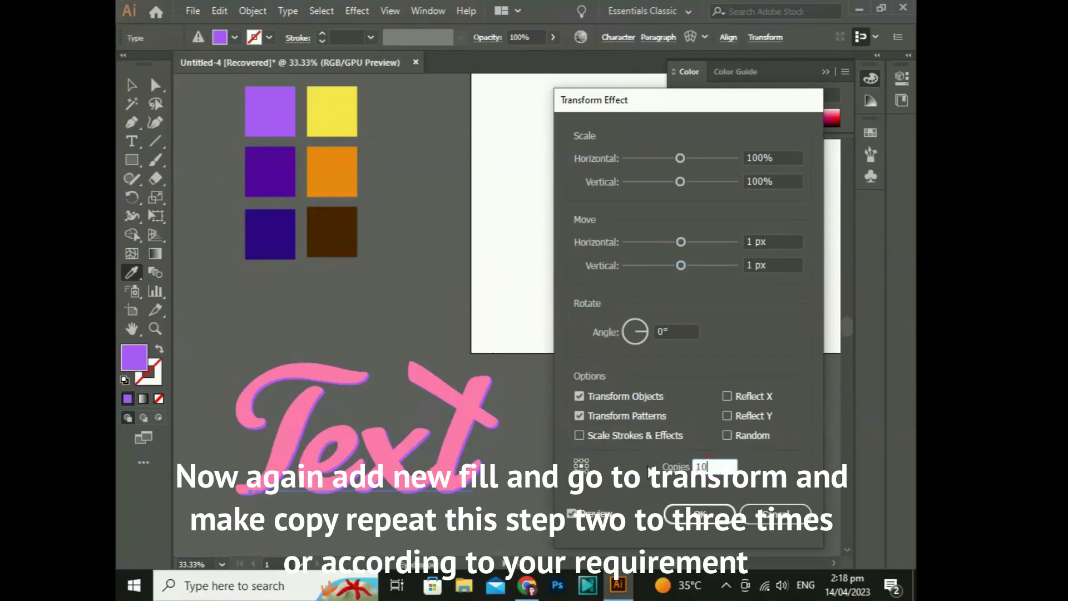
click(699, 521)
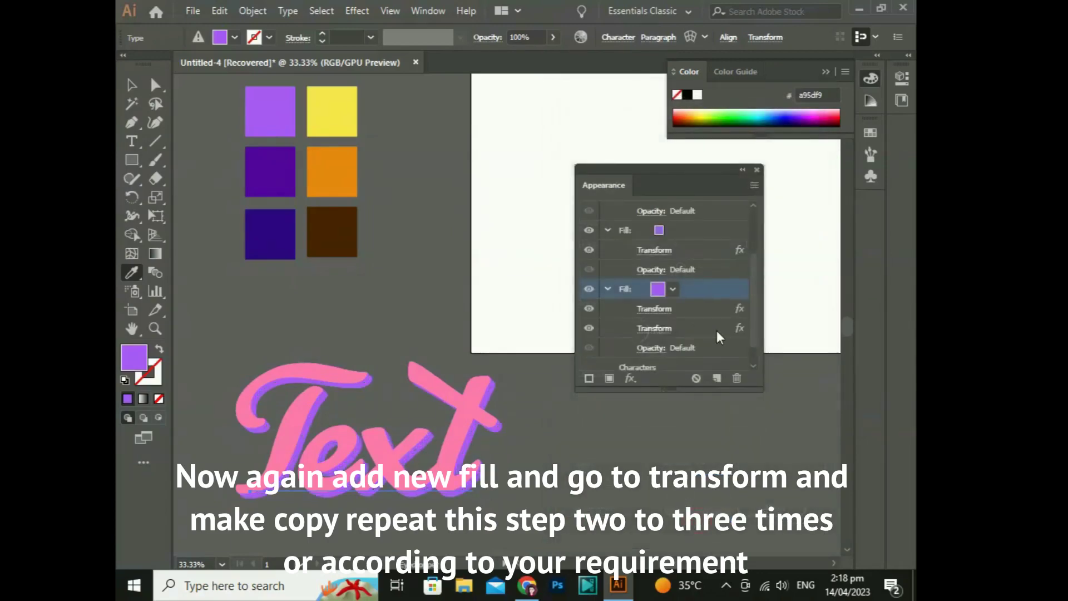
Step: Colour the twice-transformed fill dark purple, sampled from the colour square
click(659, 290)
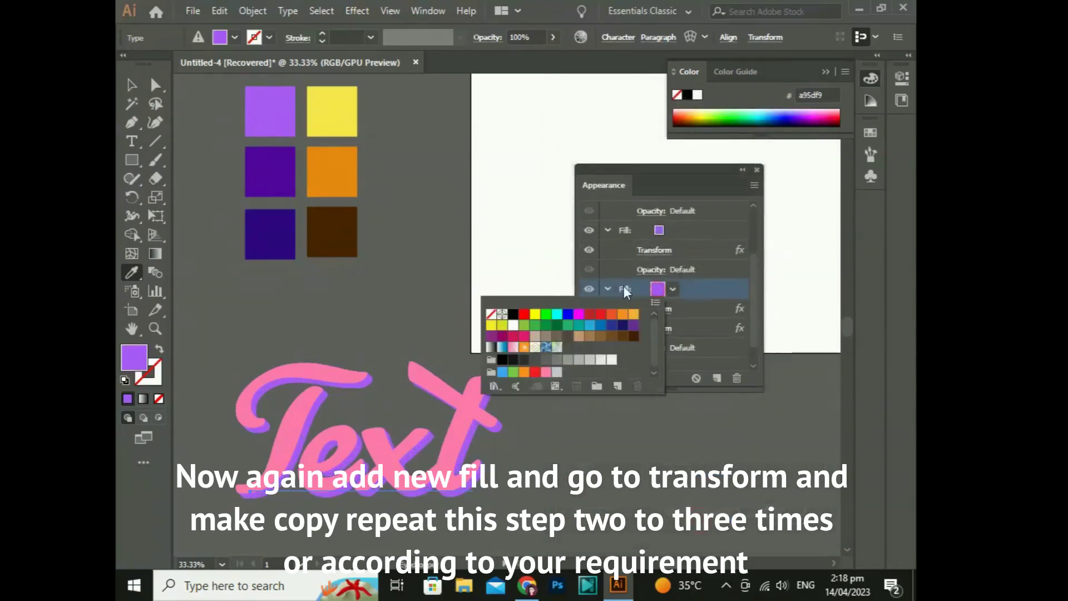
click(658, 289)
click(268, 172)
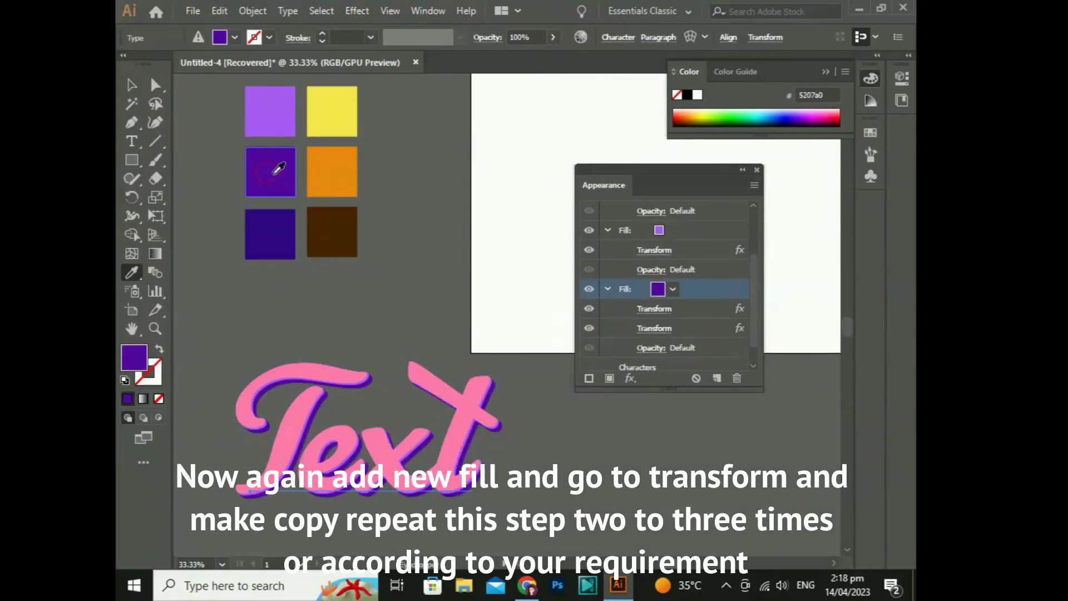
click(700, 328)
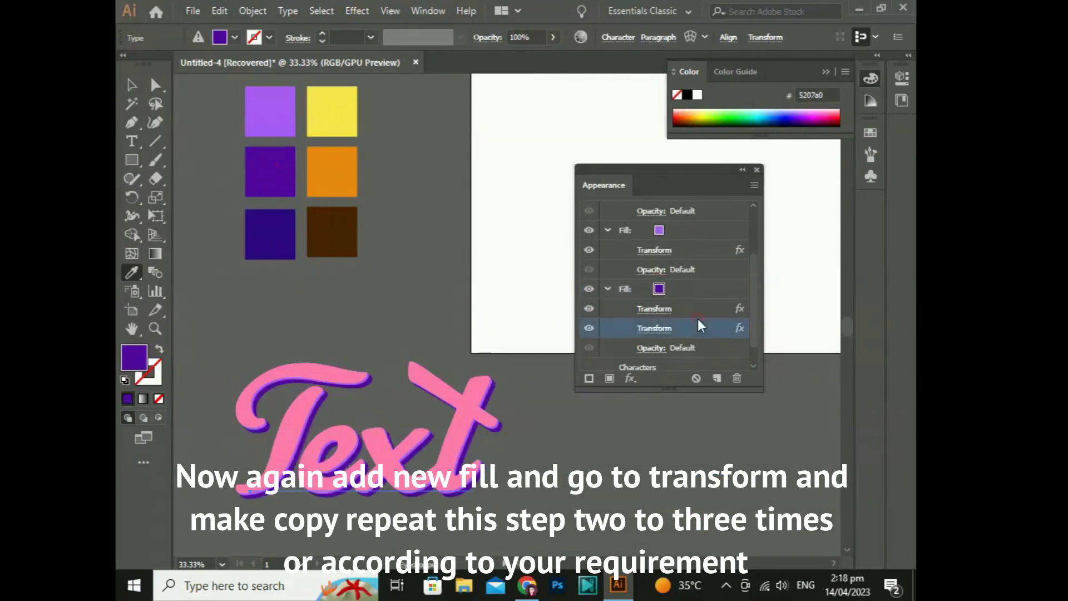
click(693, 295)
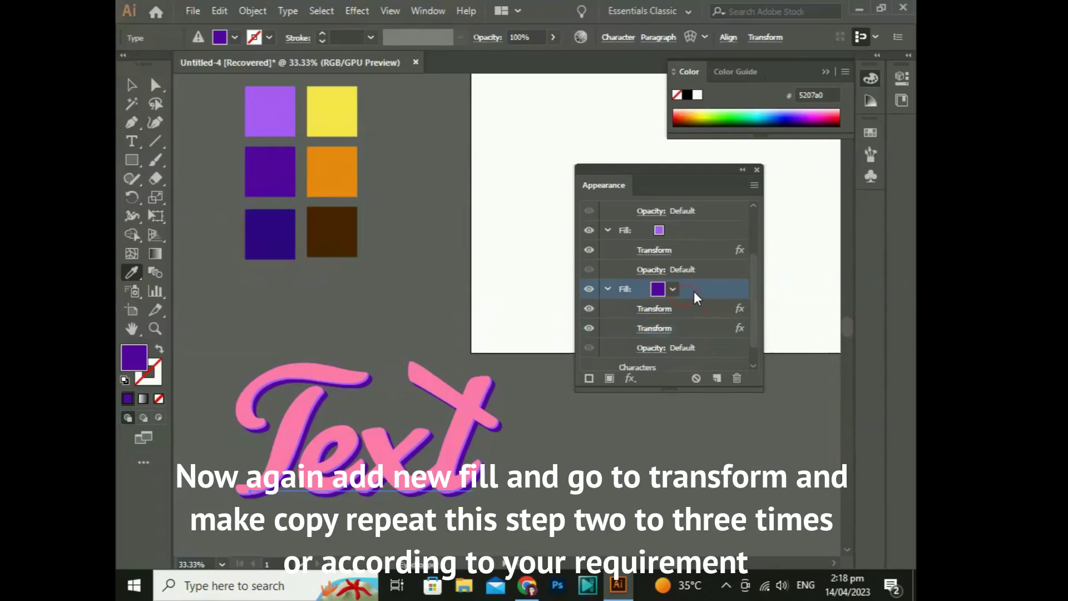
Step: Duplicate the fill and colour the new bottom fill the darkest purple swatch (2f0884)
click(717, 379)
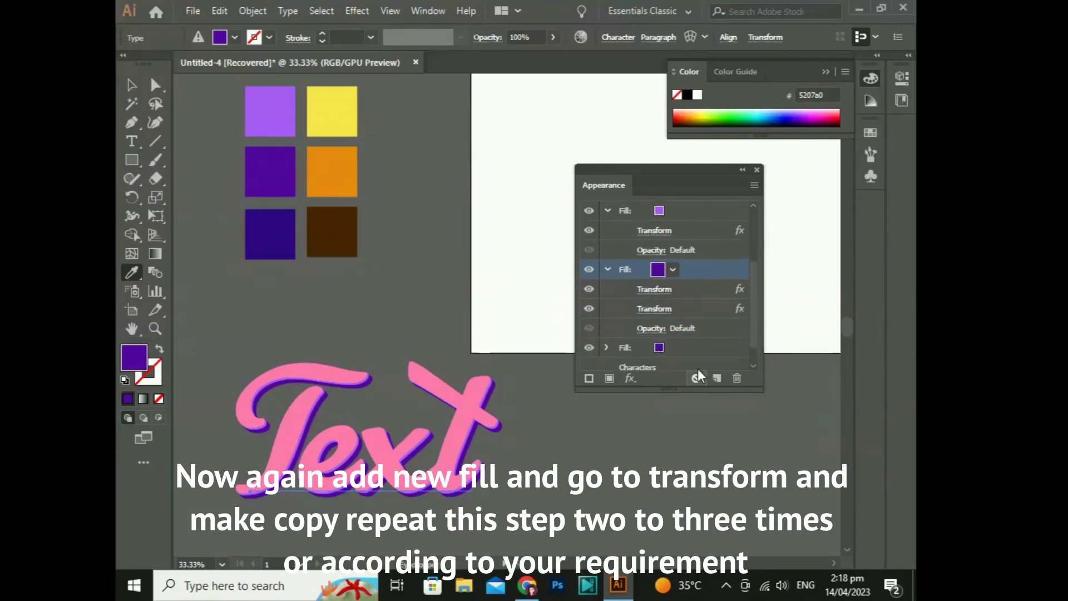
click(664, 350)
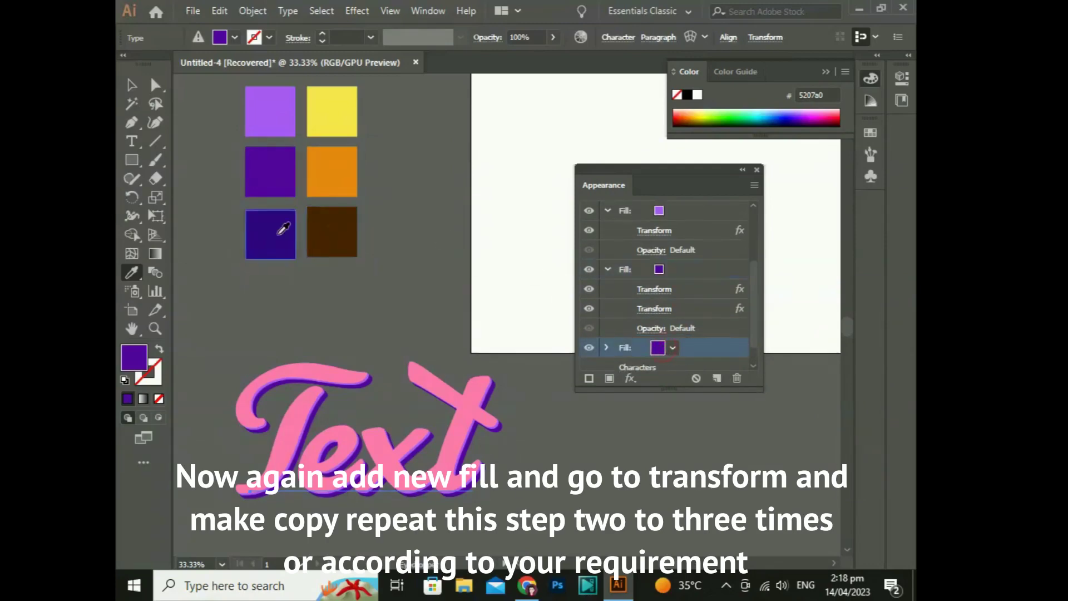
click(278, 231)
Step: Give the dark bottom fill a Transform effect: move 1 px horizontally and vertically, 15 copies
click(630, 378)
mouse_move(708, 261)
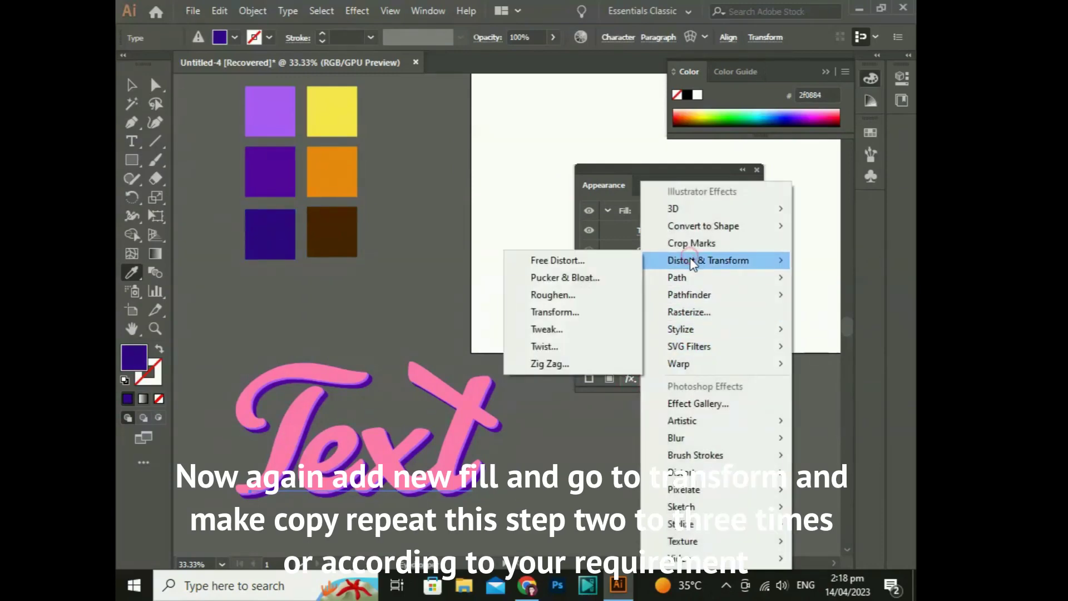
click(576, 312)
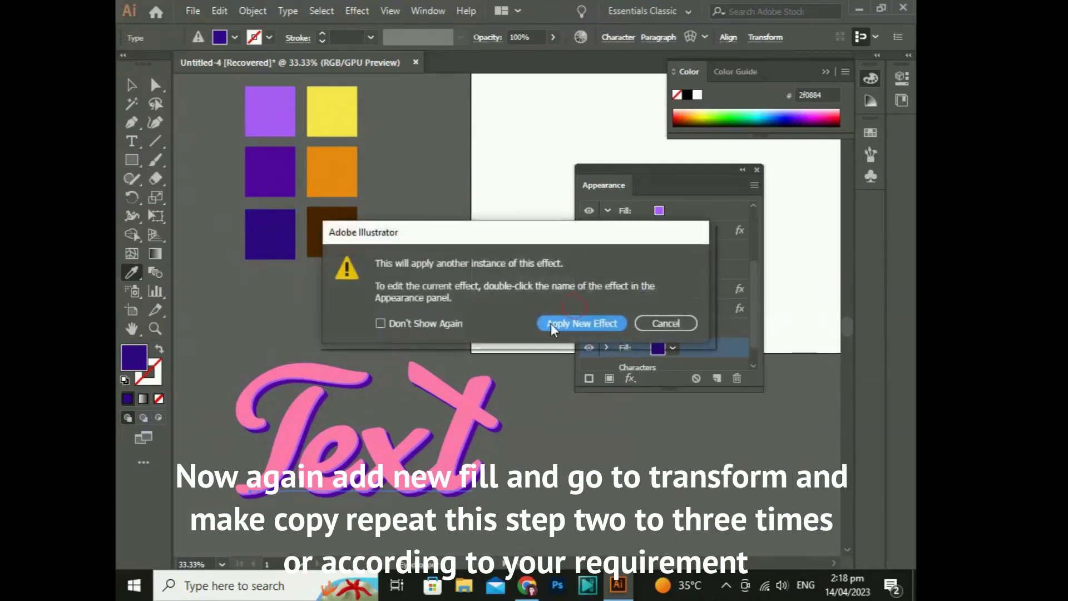
click(610, 320)
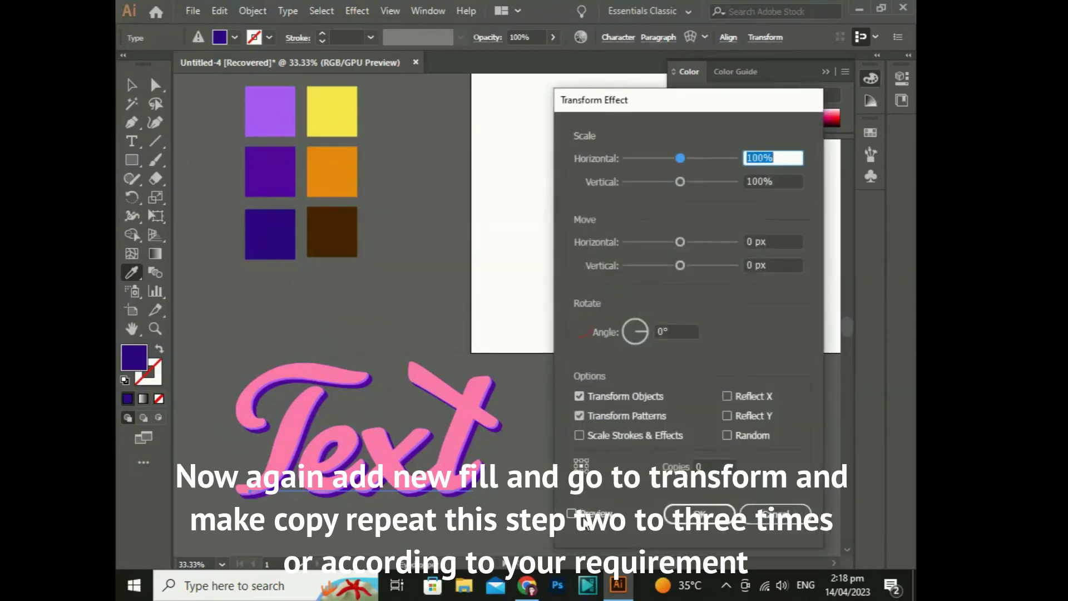
click(585, 517)
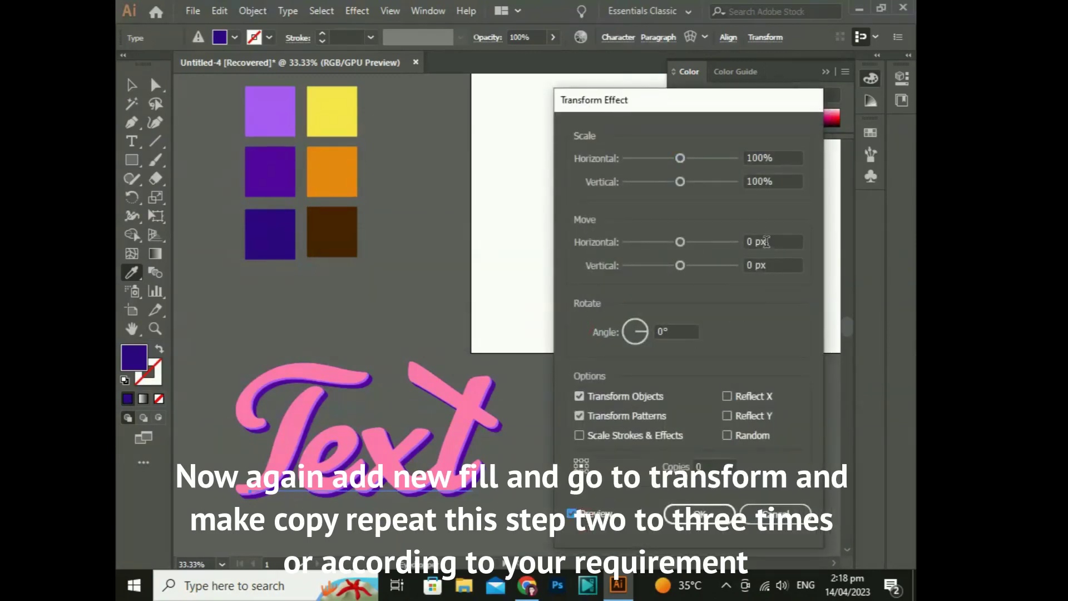
mouse_move(767, 242)
mouse_down()
mouse_move(731, 244)
mouse_move(749, 265)
mouse_up()
text(1)
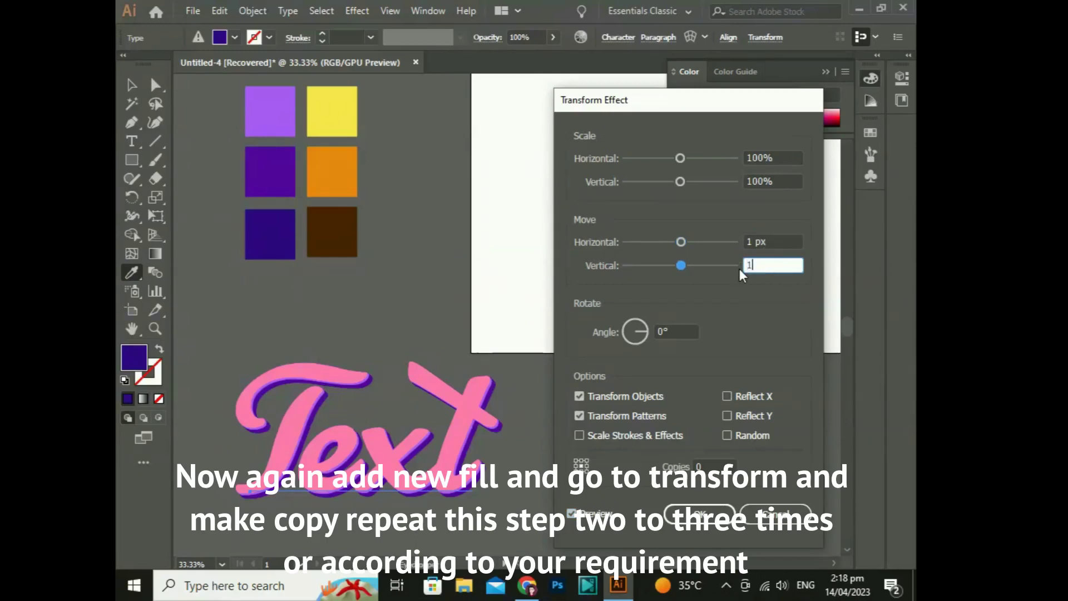
double_click(699, 467)
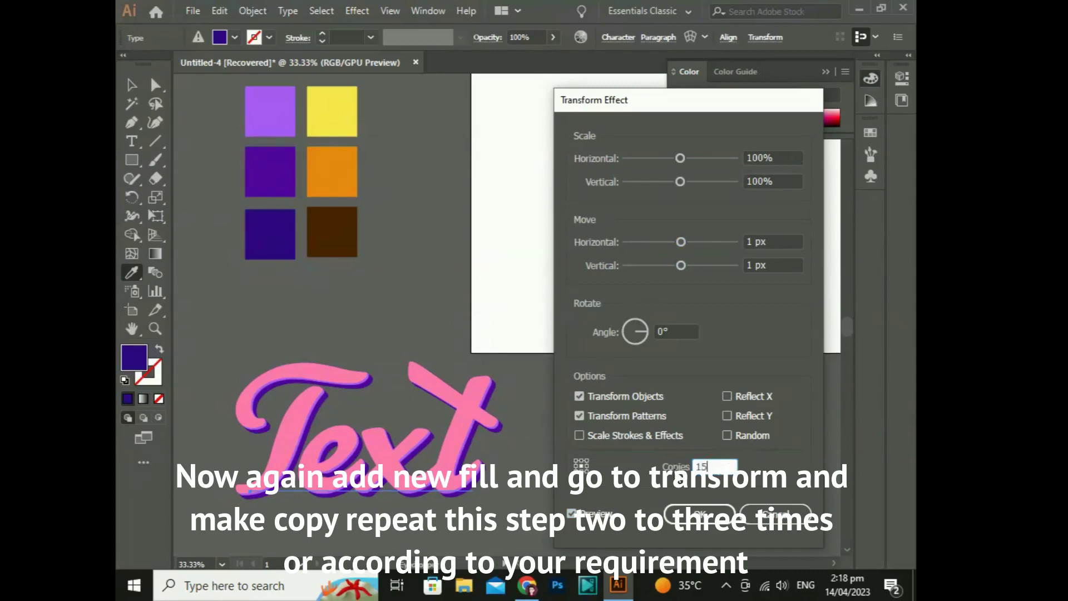
click(700, 520)
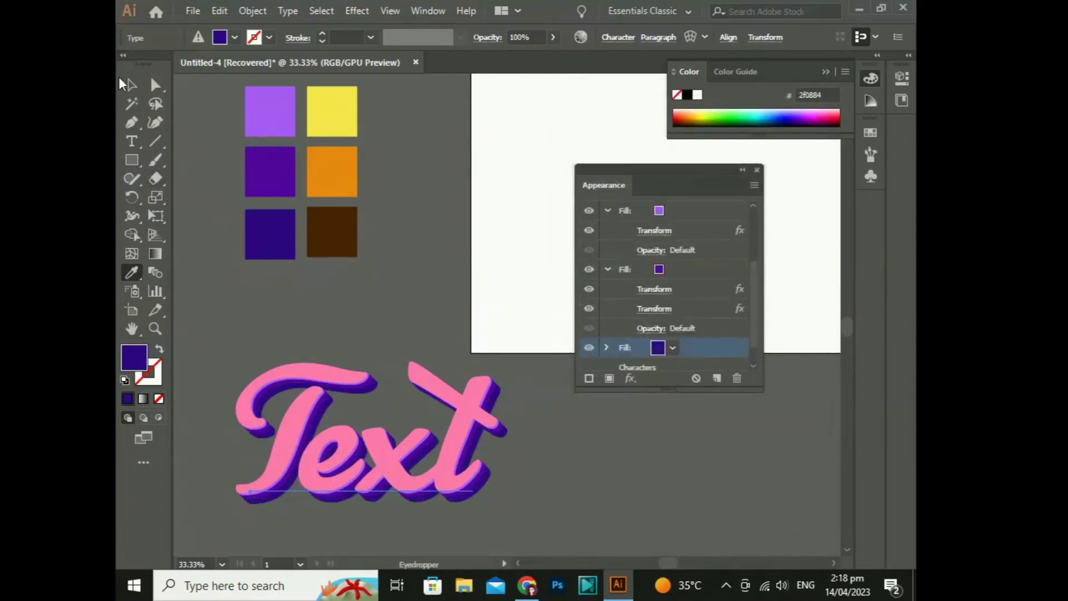
Step: Confirm the Transform effect and drag the extruded Text onto the artboard
click(130, 85)
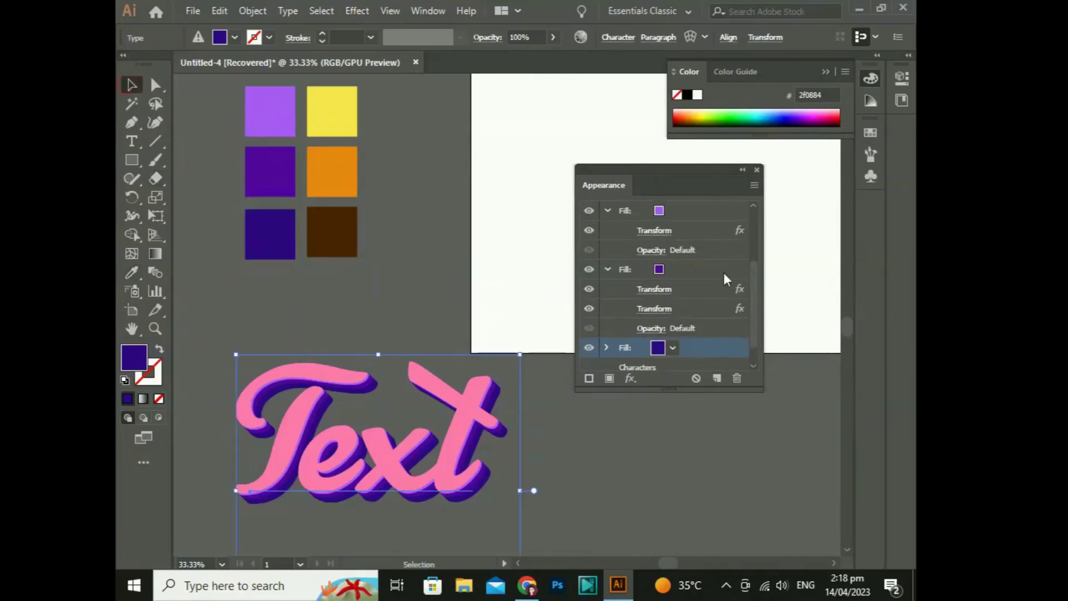
click(741, 440)
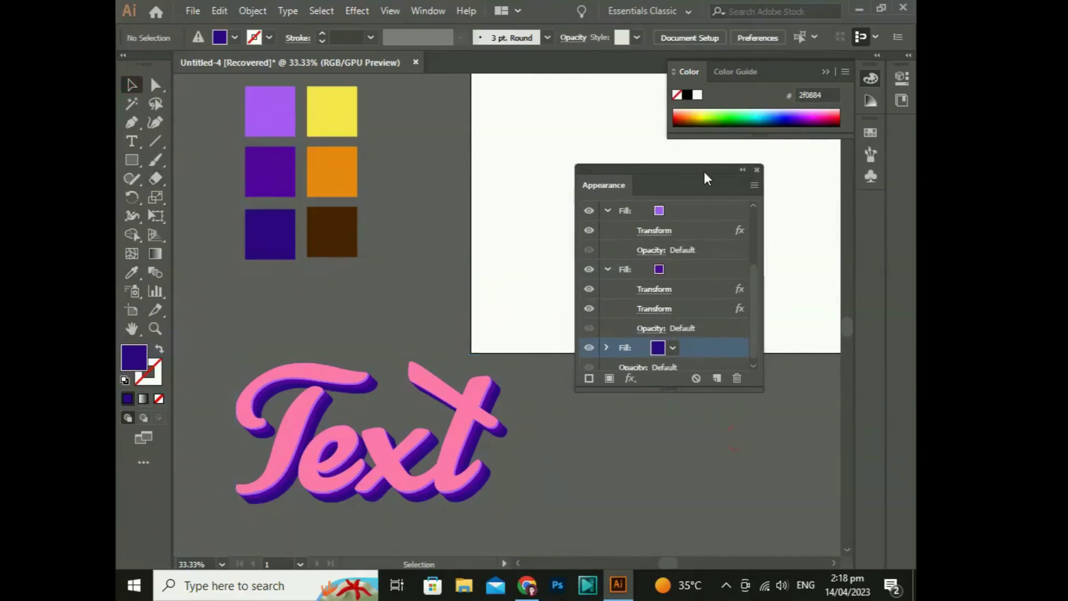
drag(705, 172, 761, 384)
drag(655, 356, 501, 251)
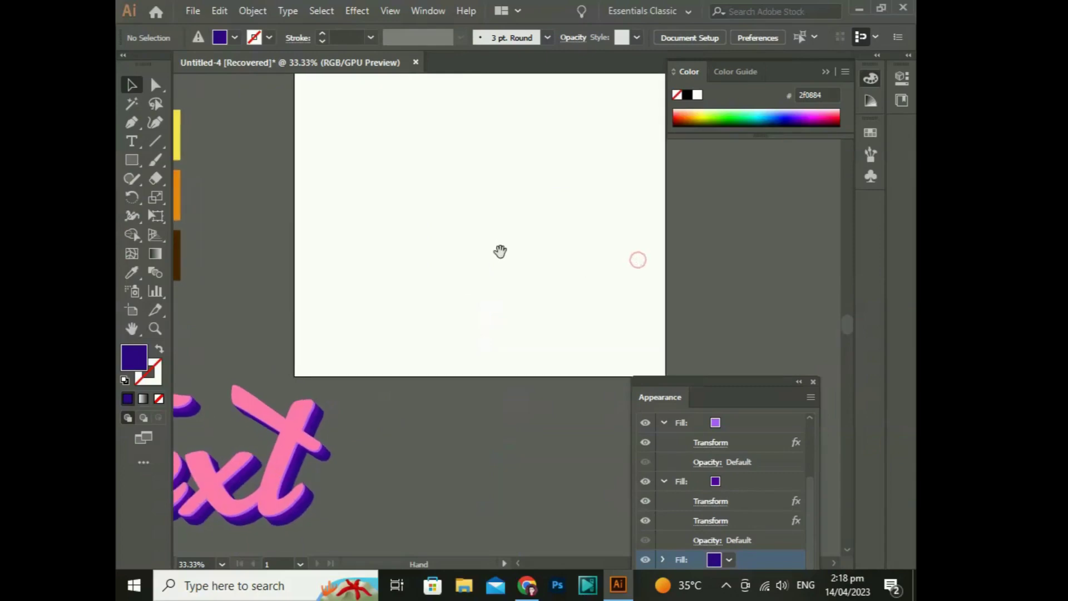
mouse_move(310, 453)
mouse_down()
mouse_move(513, 273)
mouse_move(543, 263)
mouse_up()
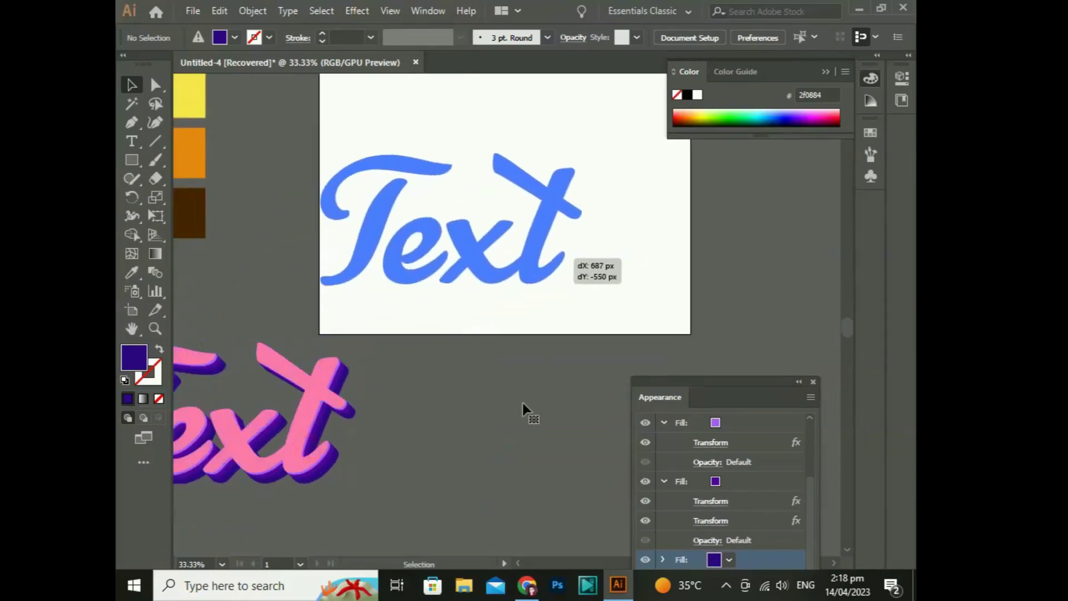
drag(527, 405, 530, 406)
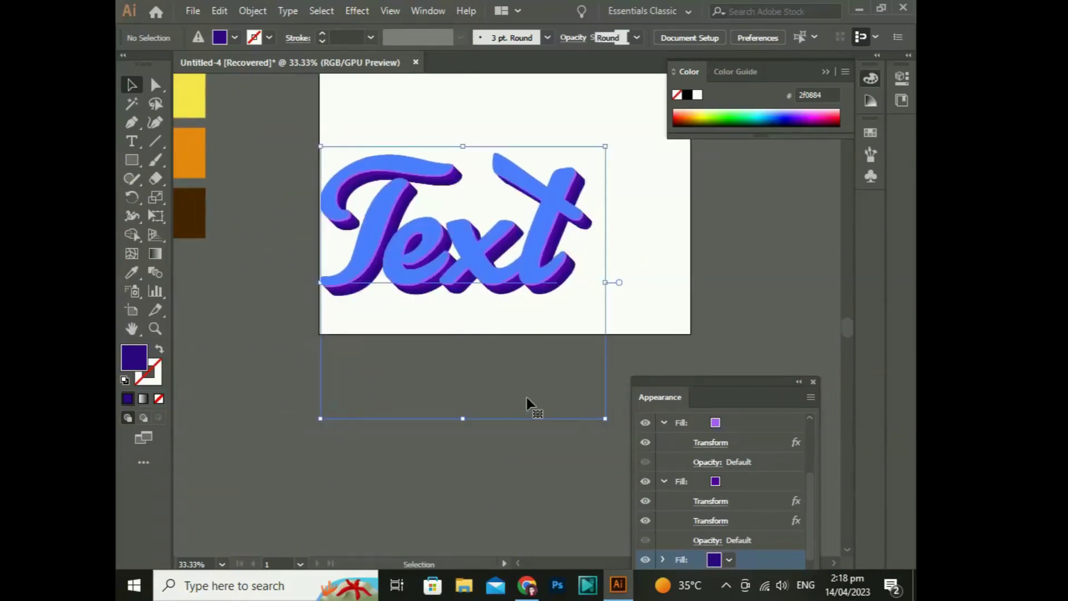
Step: Close the Appearance panel and reposition the Text near the artboard centre
click(493, 485)
scroll(494, 486, up, 1)
scroll(493, 485, up, 1)
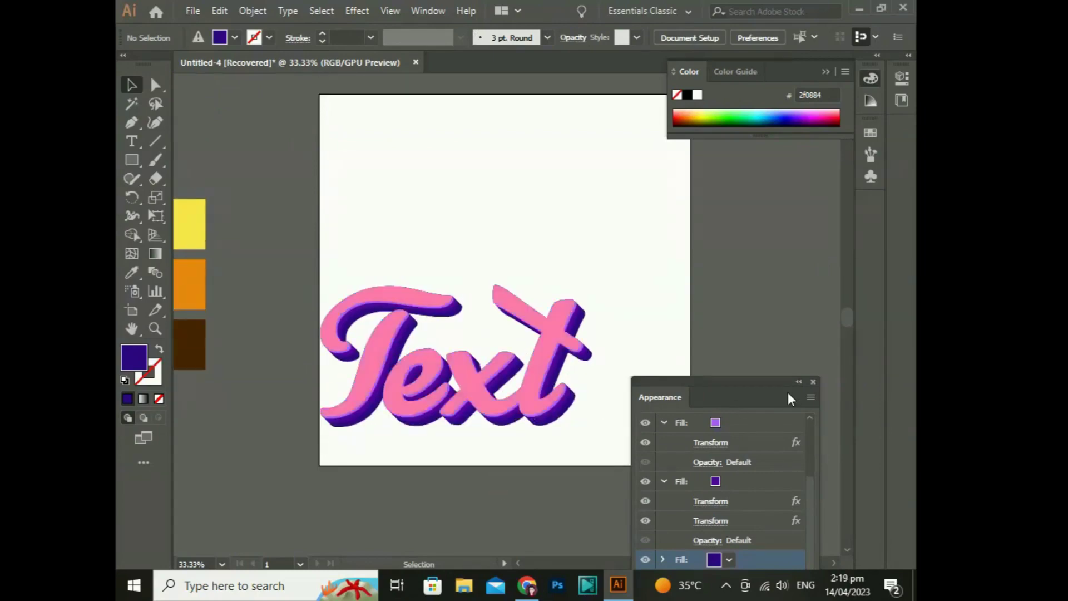
click(813, 382)
drag(541, 406, 603, 336)
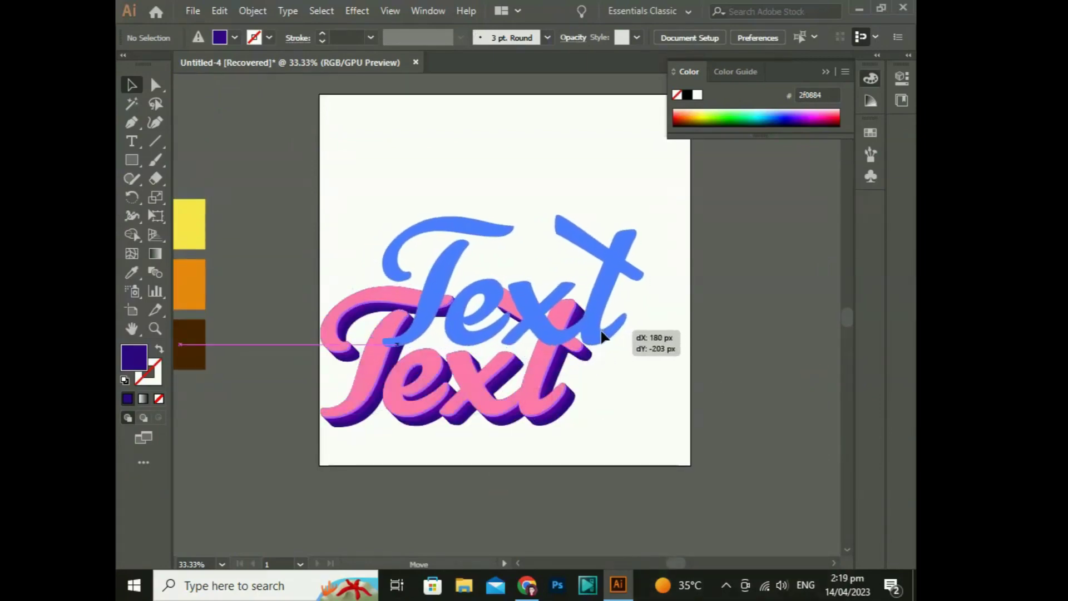
drag(726, 388, 726, 388)
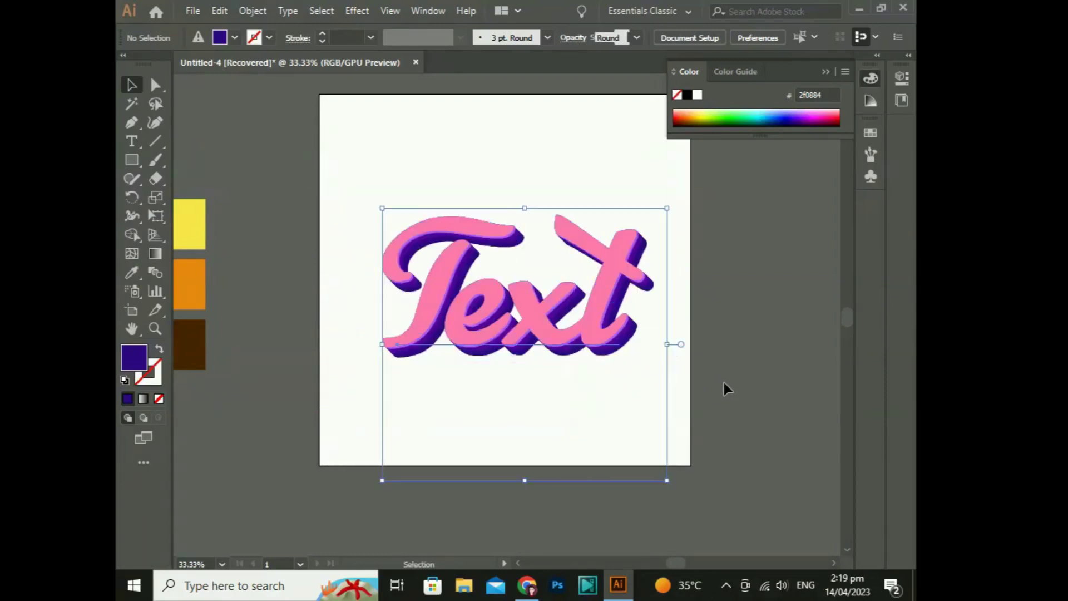
click(732, 443)
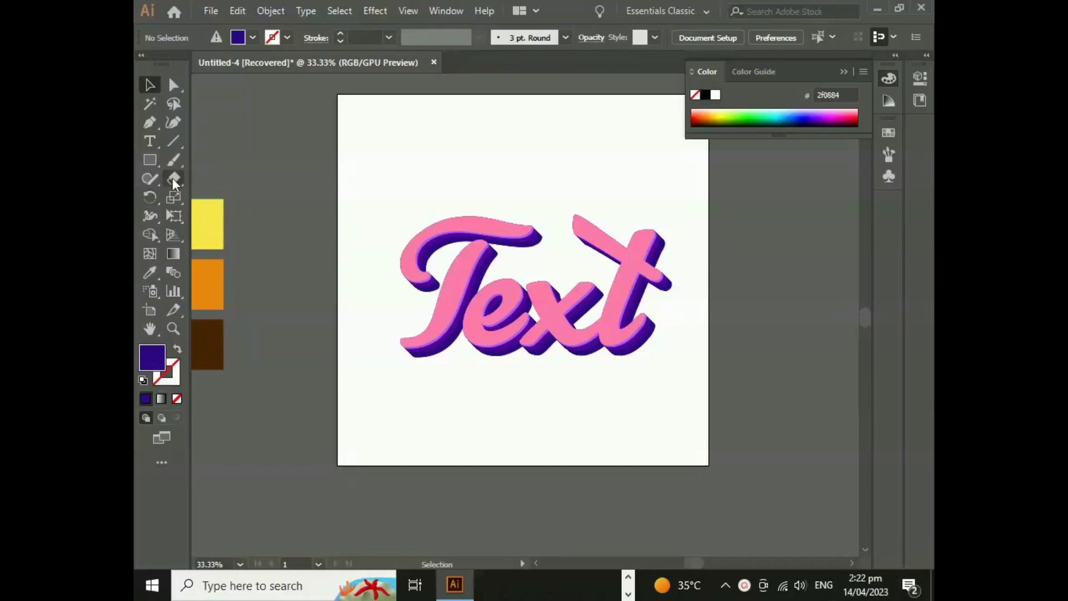
Step: Draw a rectangle covering the whole artboard and send it behind the Text
click(152, 164)
mouse_move(338, 95)
mouse_down()
mouse_move(386, 463)
mouse_move(709, 464)
mouse_up()
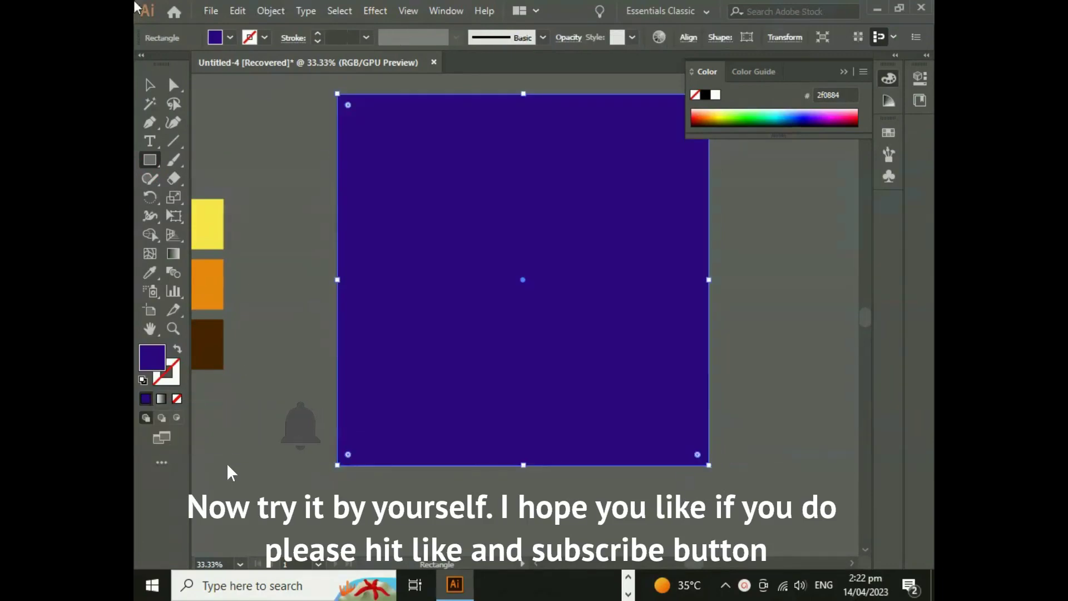
key(v)
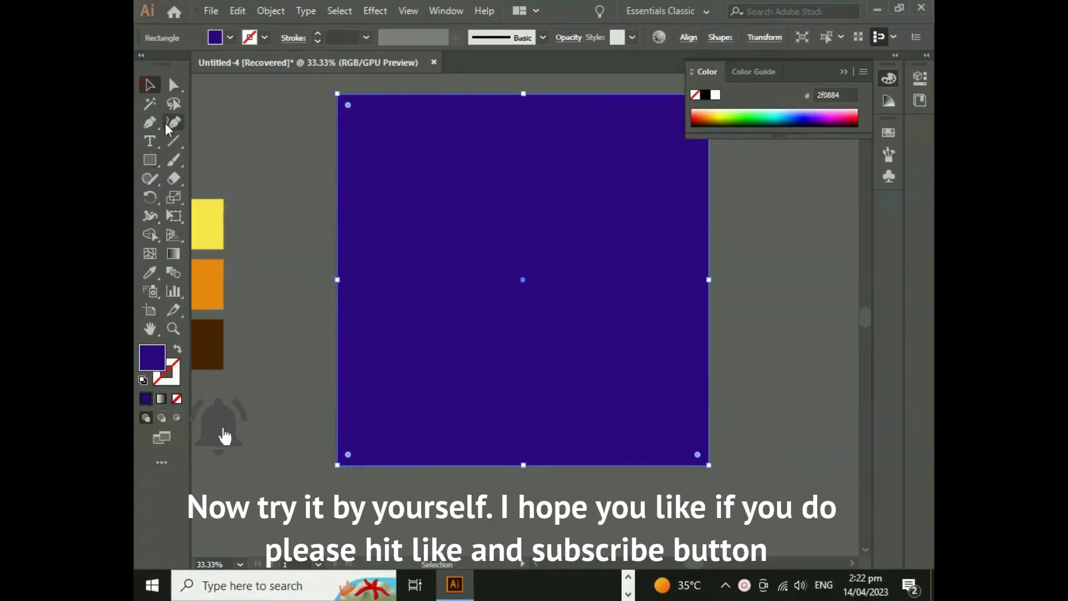
key(ctrl+shift+bracketleft)
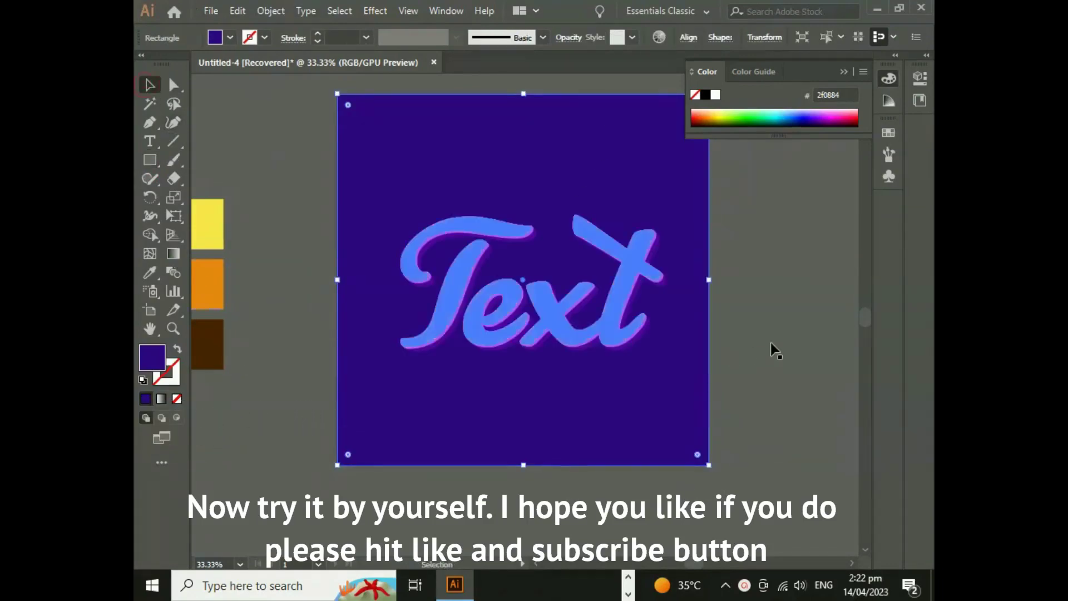
Step: Fill the background rectangle black
click(781, 343)
click(665, 406)
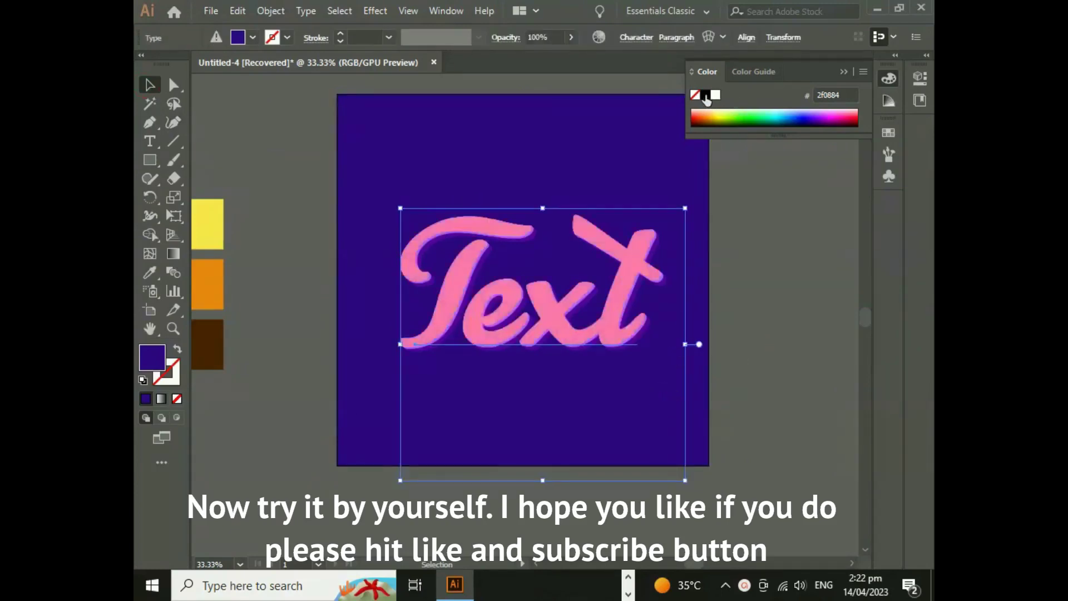
click(747, 234)
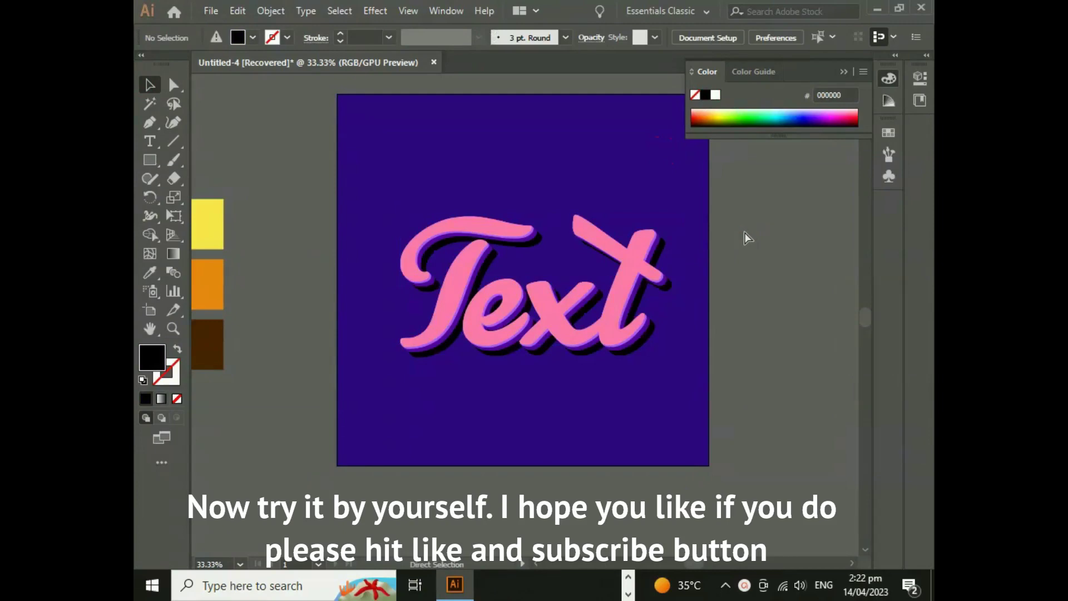
click(473, 312)
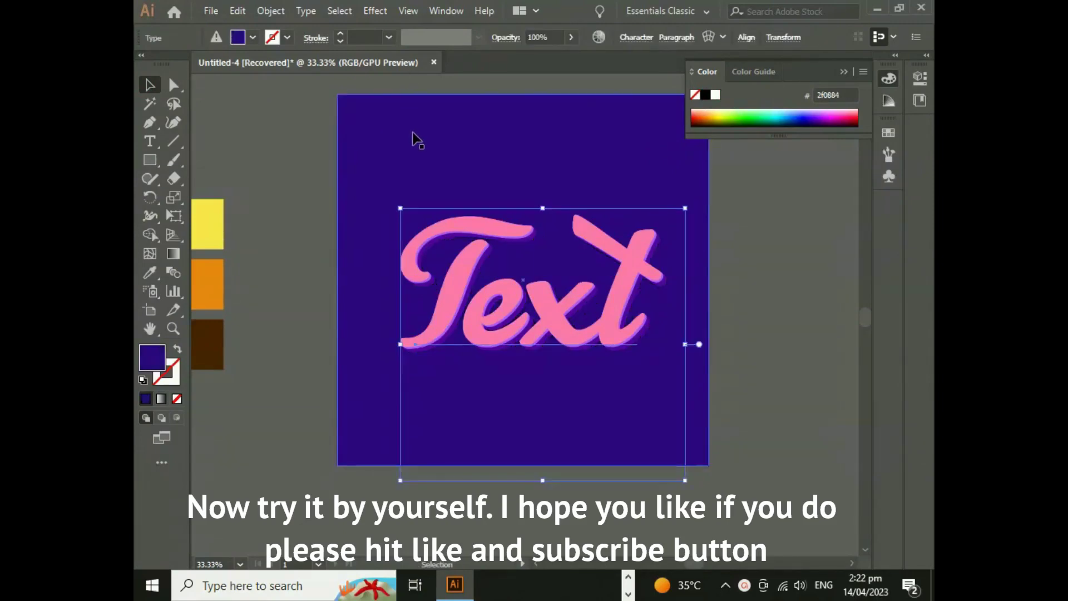
click(362, 114)
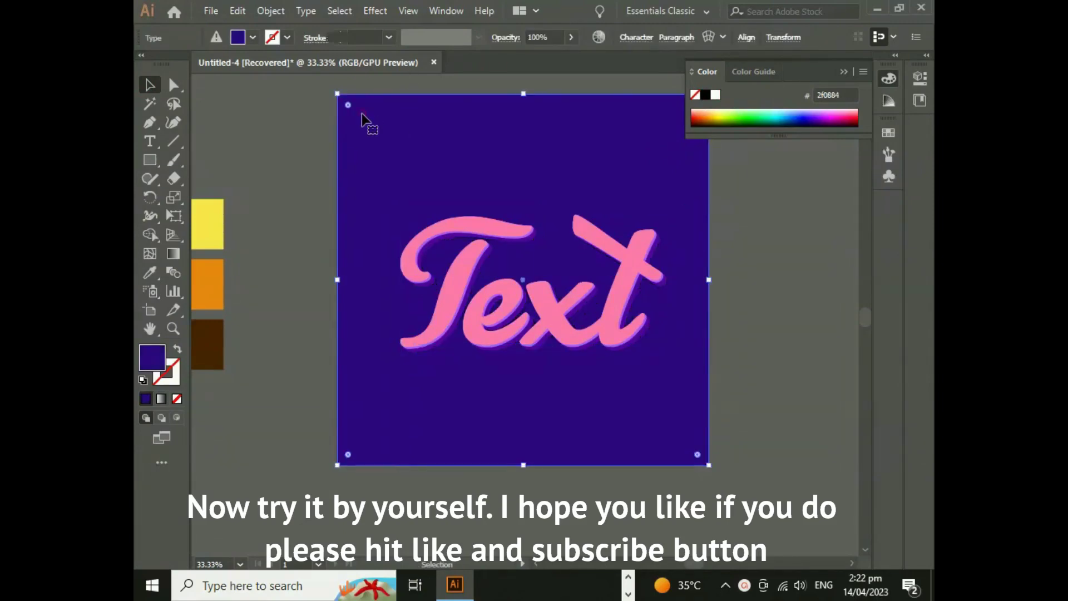
click(705, 95)
click(773, 233)
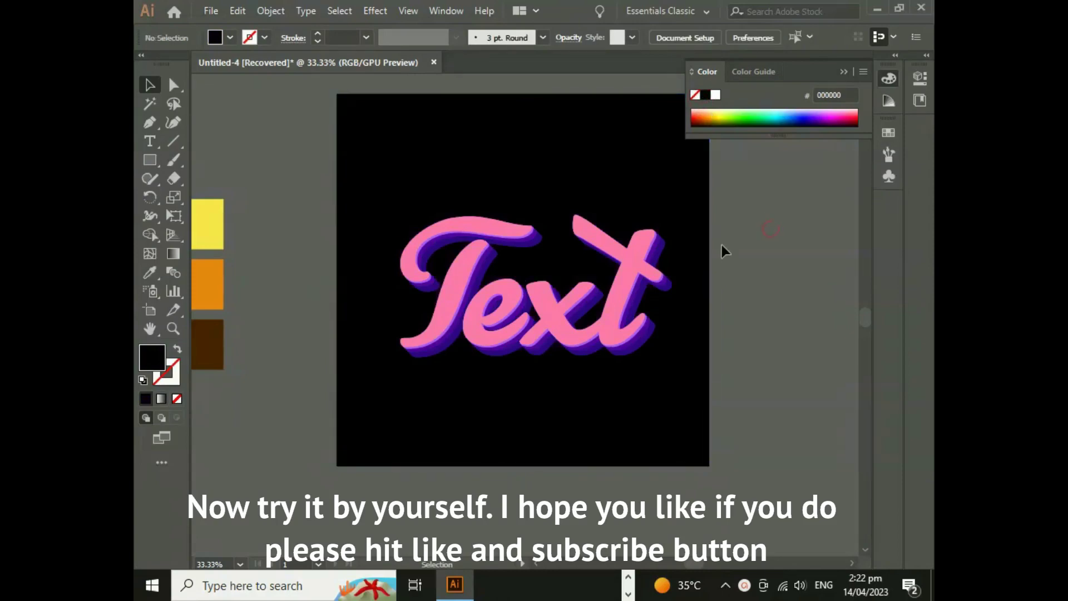
Step: Nudge the extruded Text slightly to the left
drag(634, 323, 614, 323)
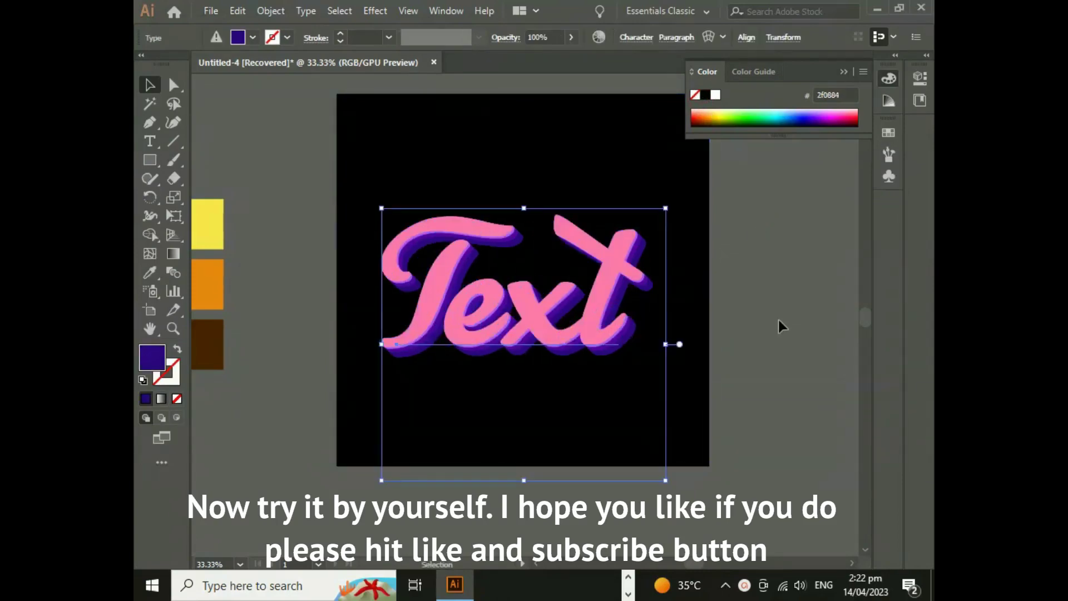
click(780, 326)
scroll(780, 326, up, 2)
scroll(782, 327, down, 1)
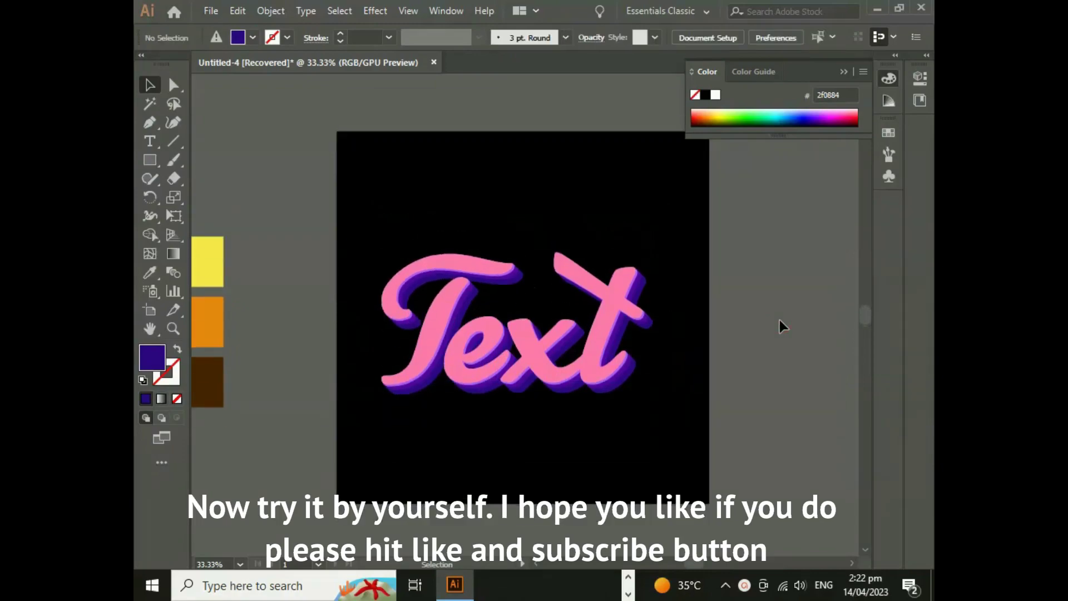